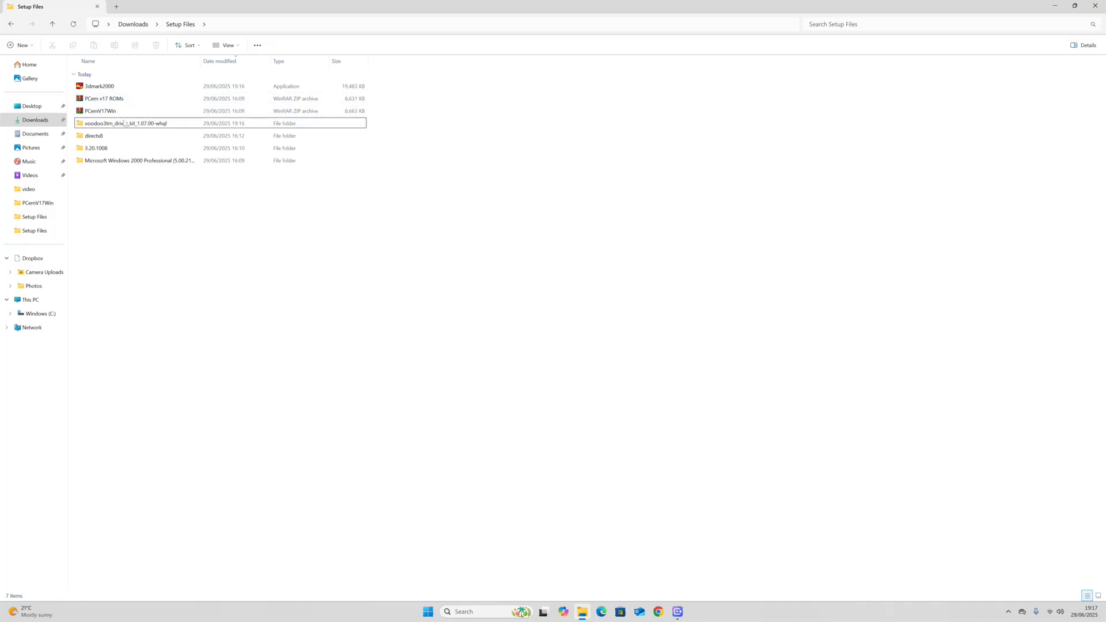
Extract the PCemV17Win archive into its own folder inside Setup Files.
click(114, 128)
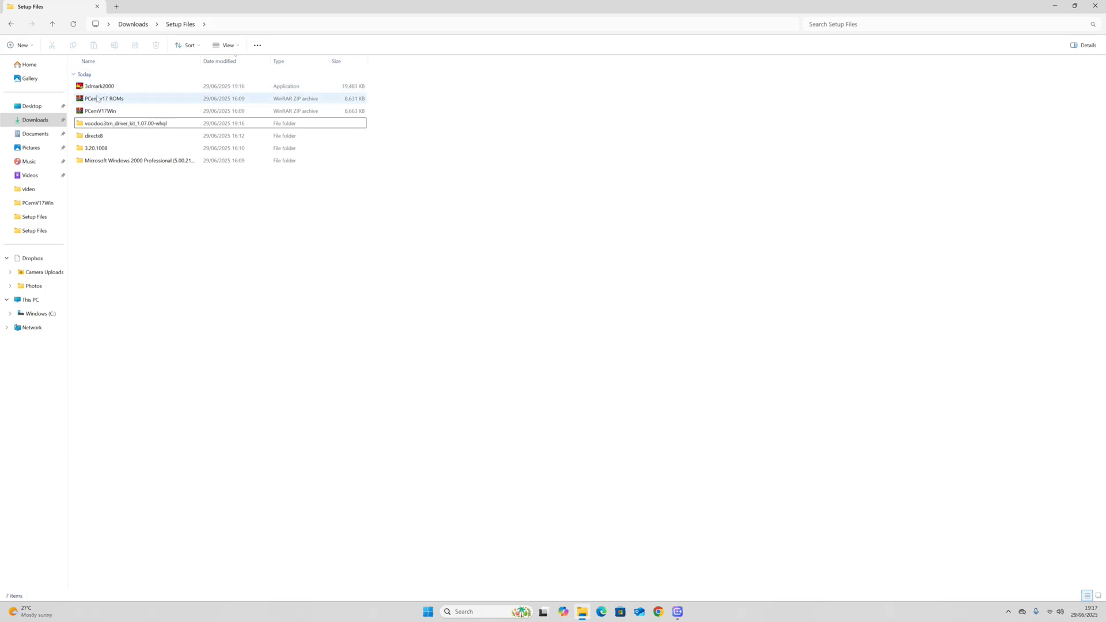
right_click(110, 111)
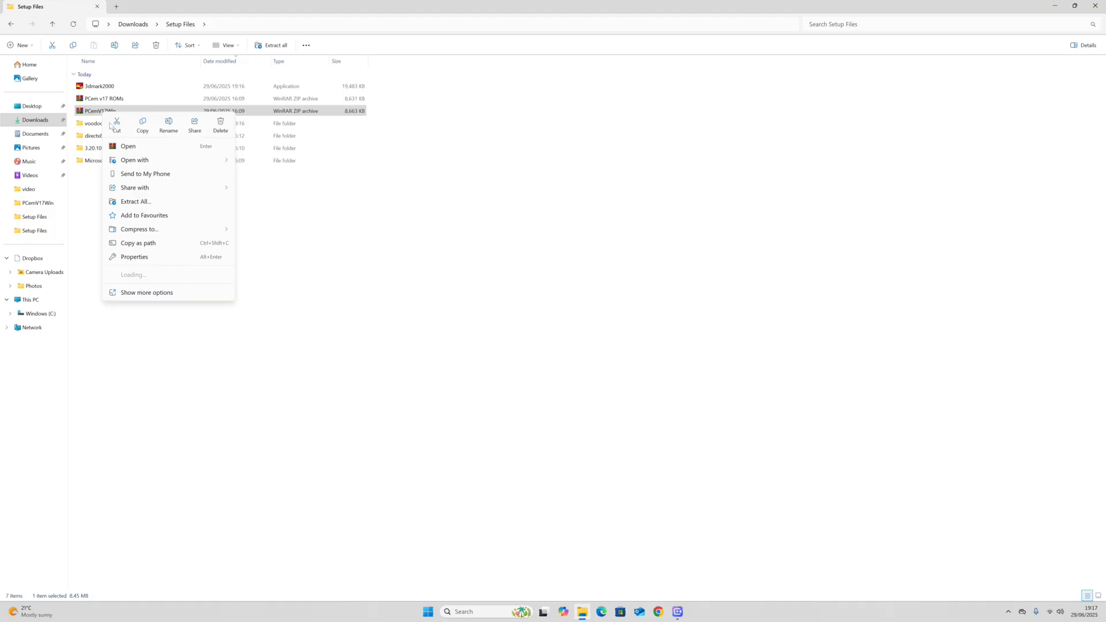
click(141, 202)
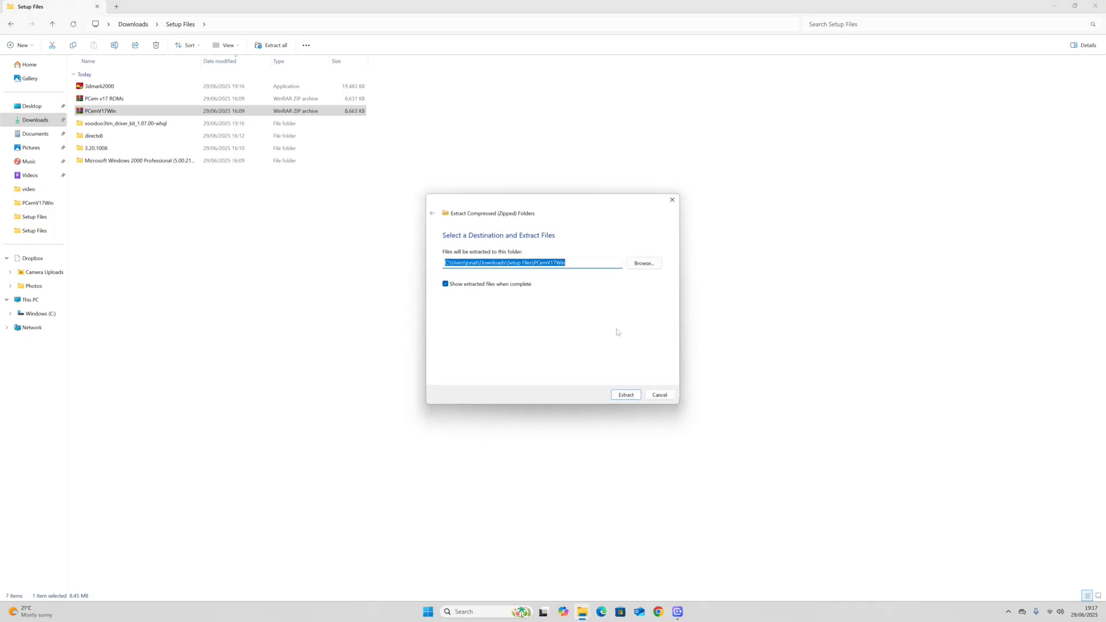
click(623, 398)
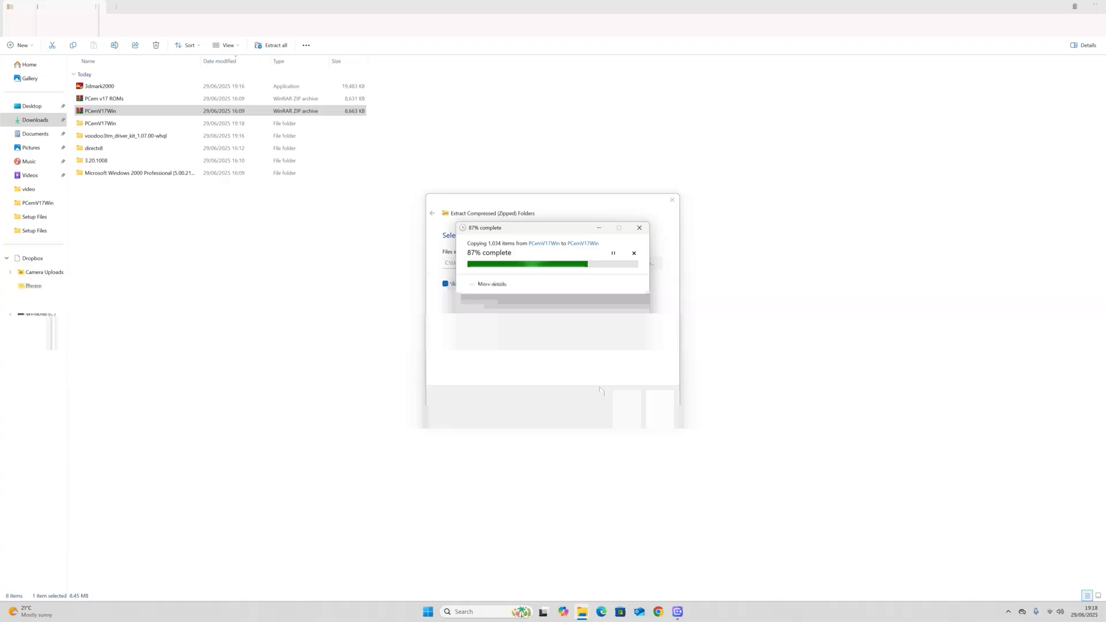
key(ctrl+w)
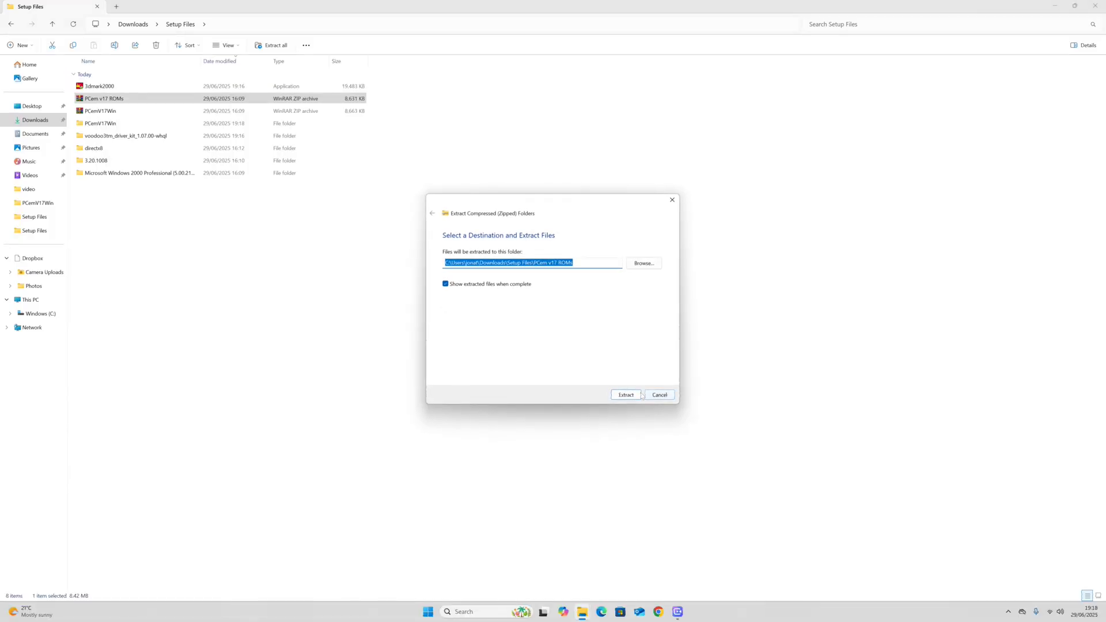
Extract the PCem v17 ROMs archive and copy all of its extracted files and folders.
click(636, 396)
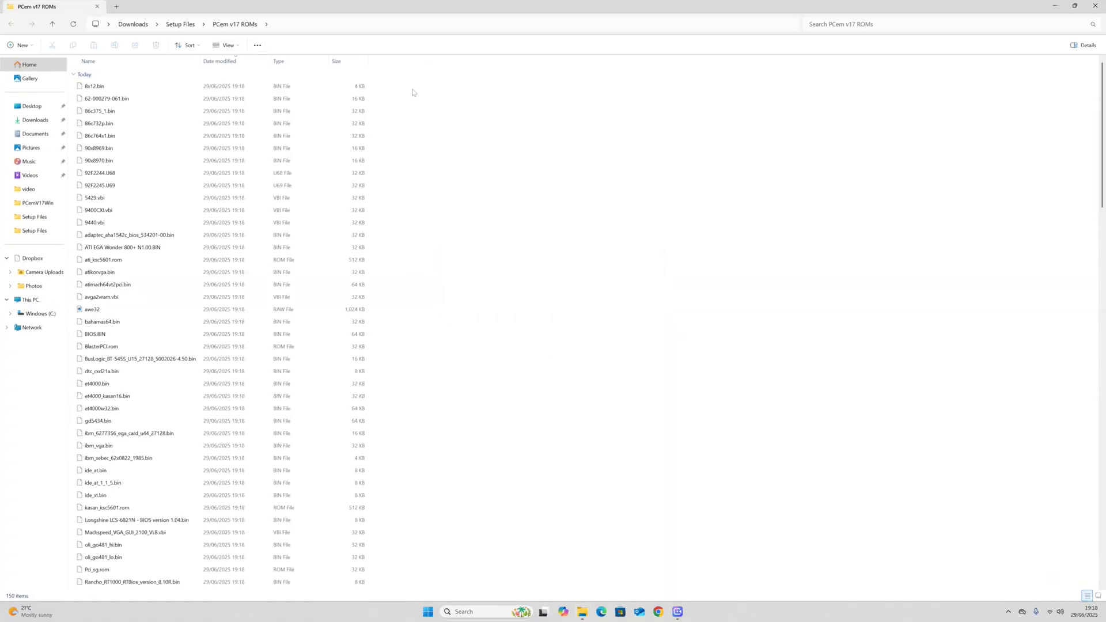
scroll(600, 346, down, 7)
drag(411, 115, 288, 620)
scroll(600, 378, down, 15)
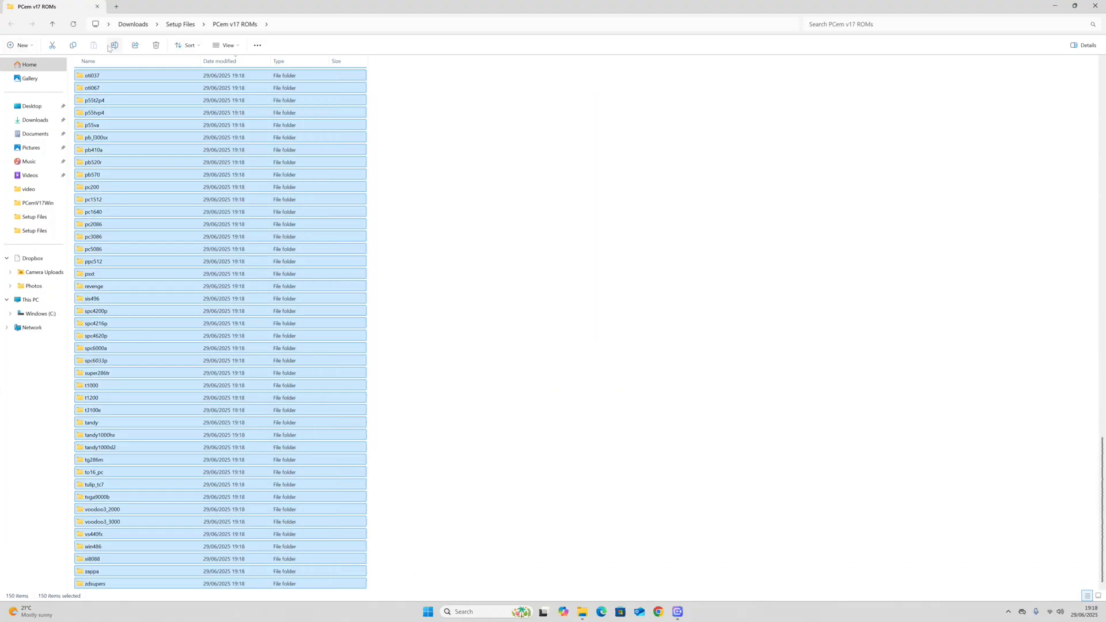
click(72, 46)
Paste the copied ROM files into the roms folder inside PCemV17Win.
click(184, 24)
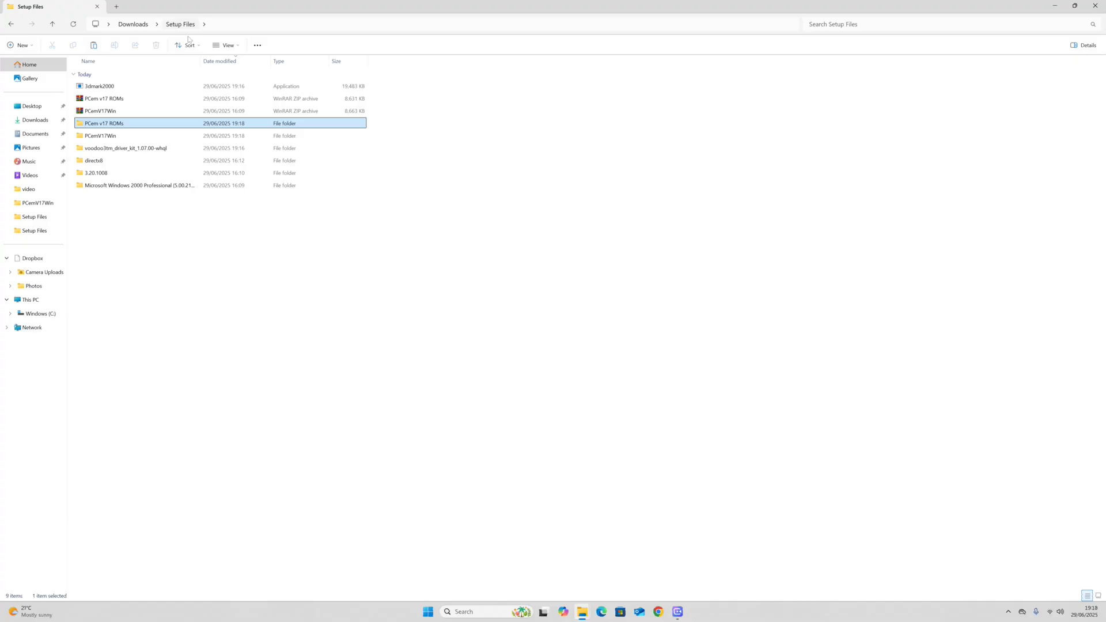
double_click(101, 140)
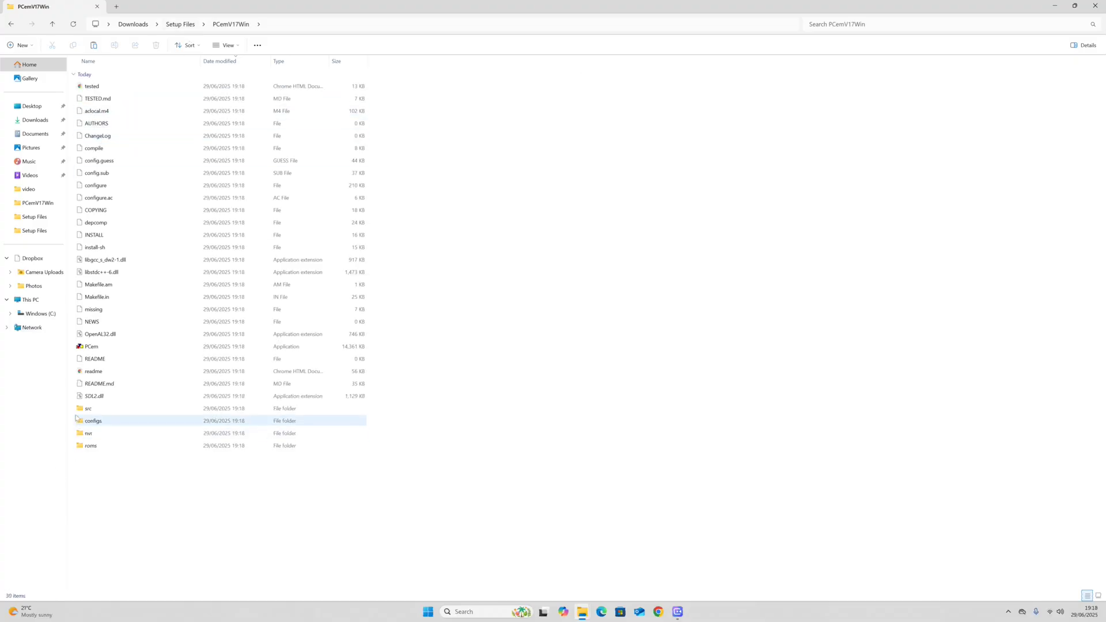
double_click(81, 445)
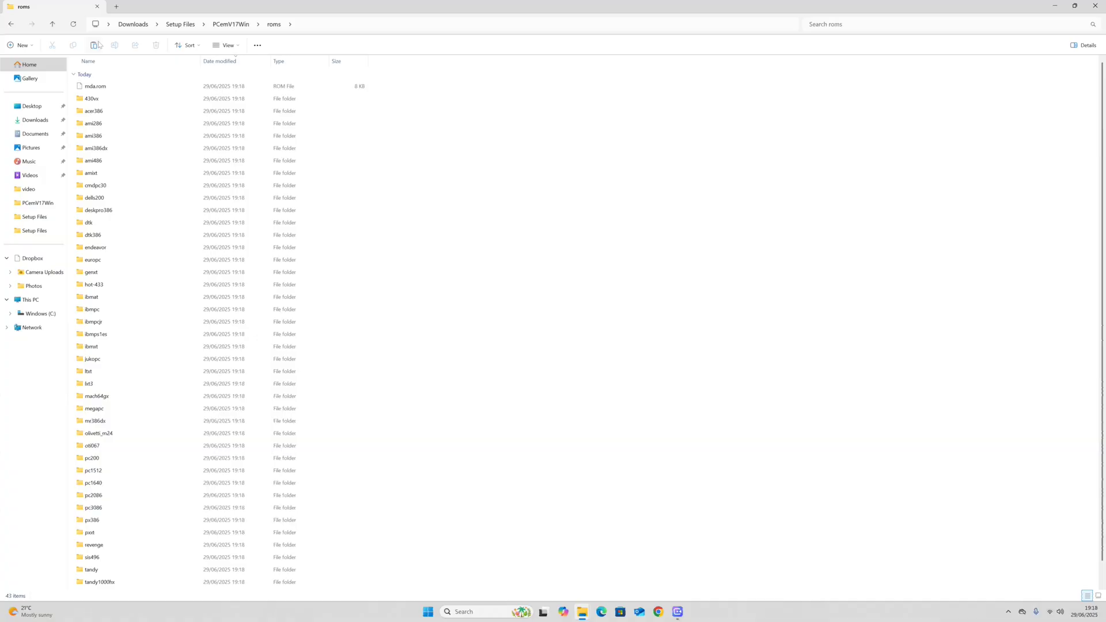
key(ctrl+v)
click(452, 209)
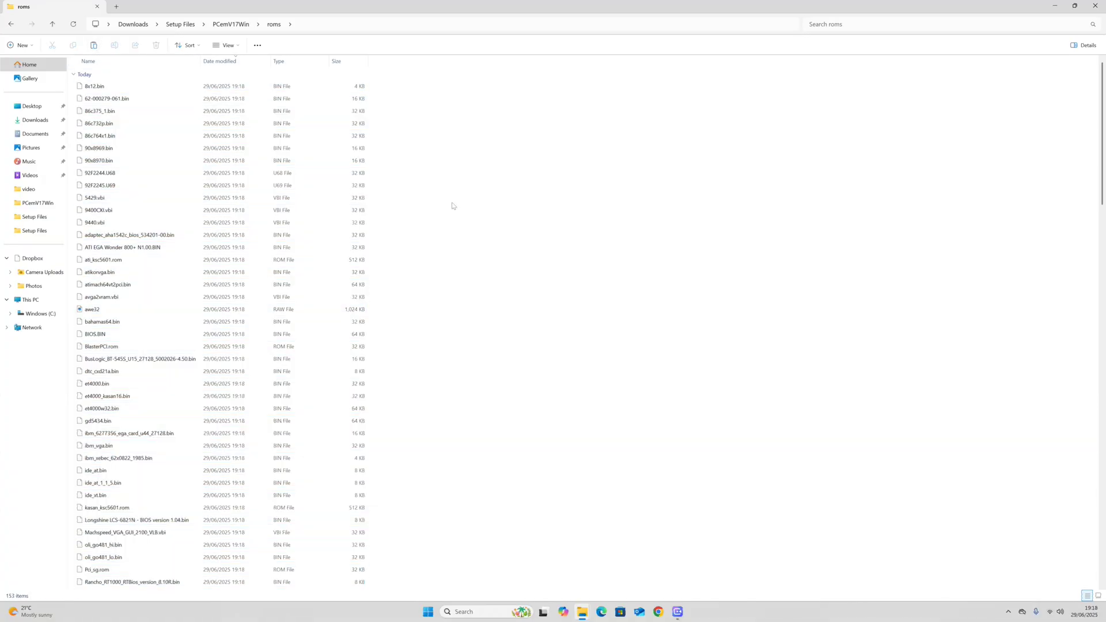
Launch PCem from the PCemV17Win folder and create a new configuration named "Windows 2000".
click(231, 24)
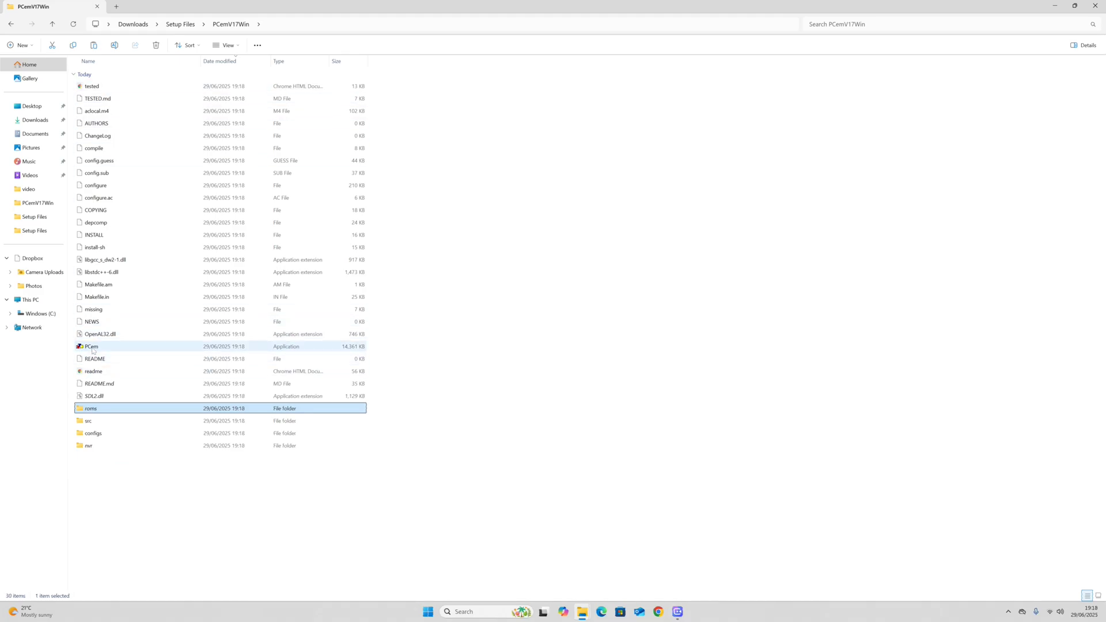
click(93, 347)
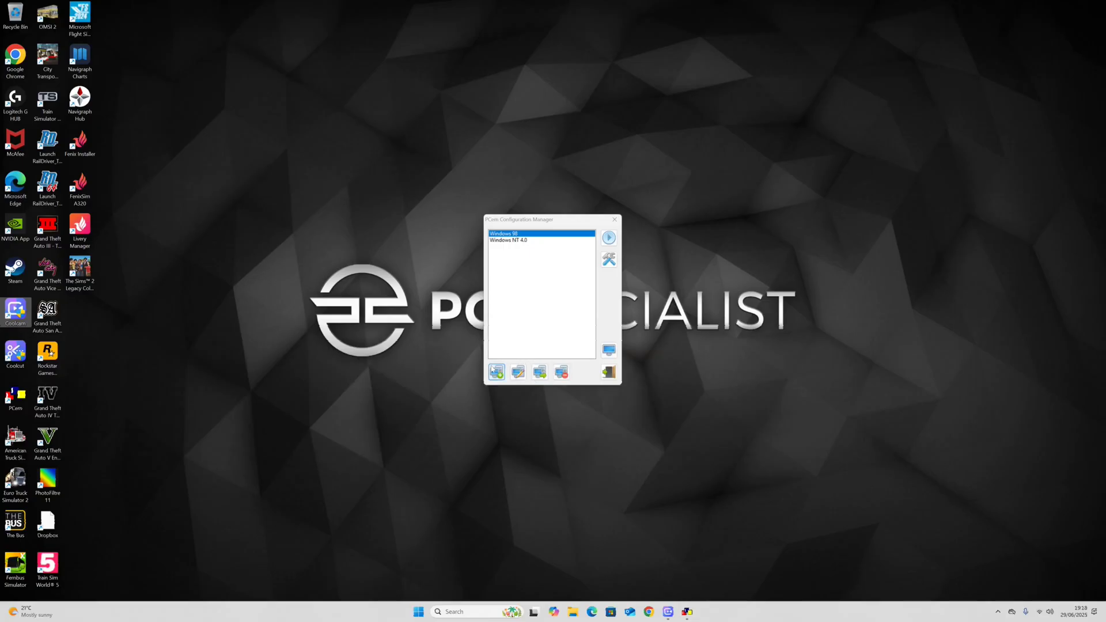
click(498, 373)
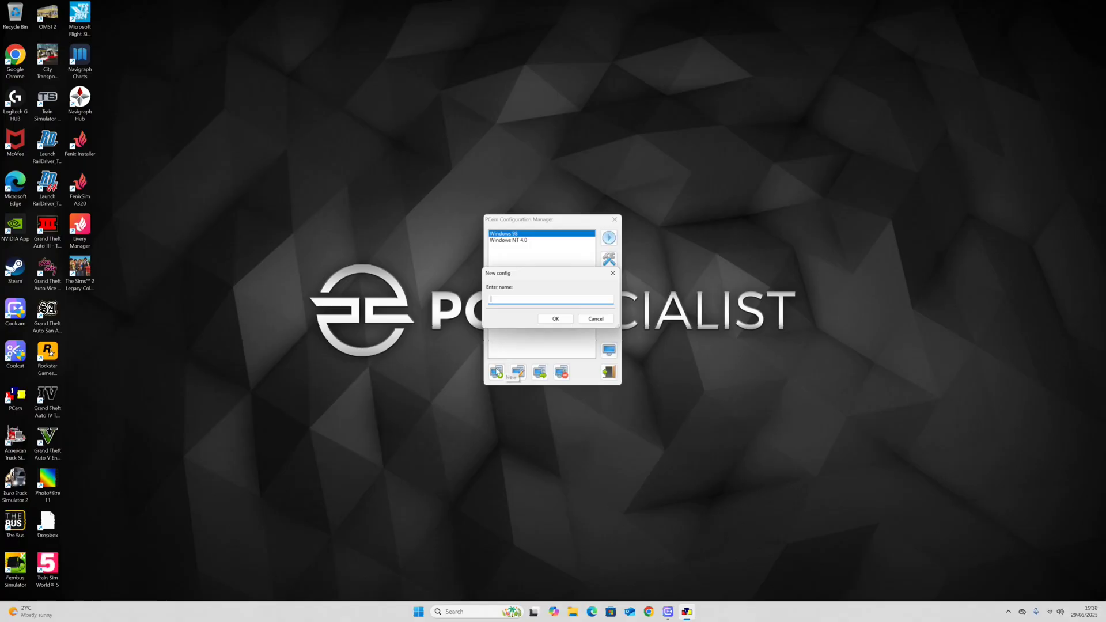
text(W)
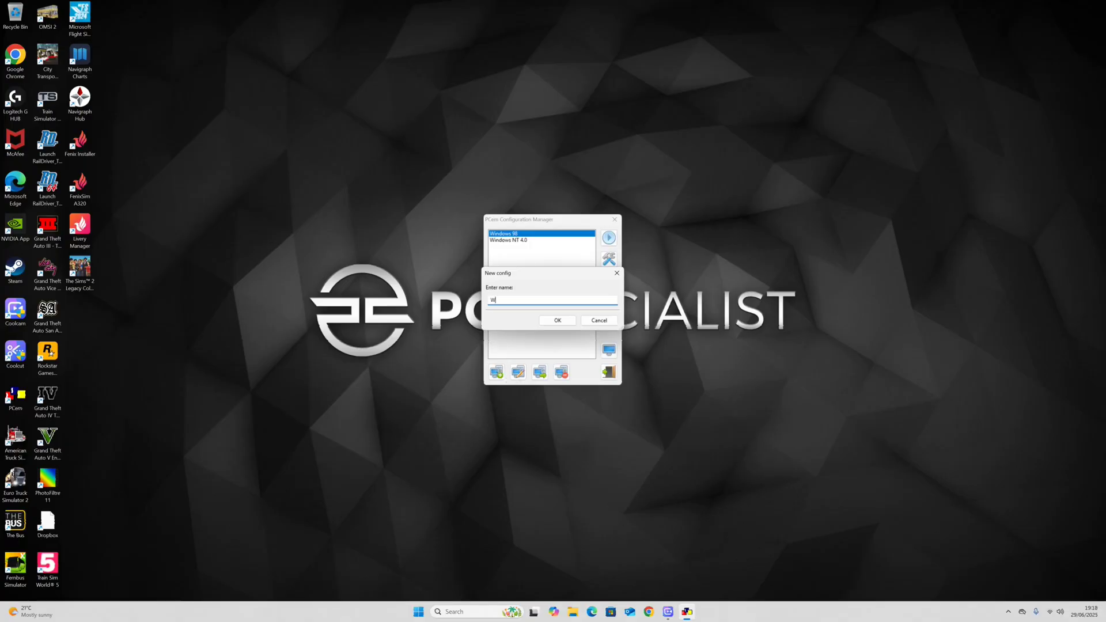
text(indows 2000)
click(553, 321)
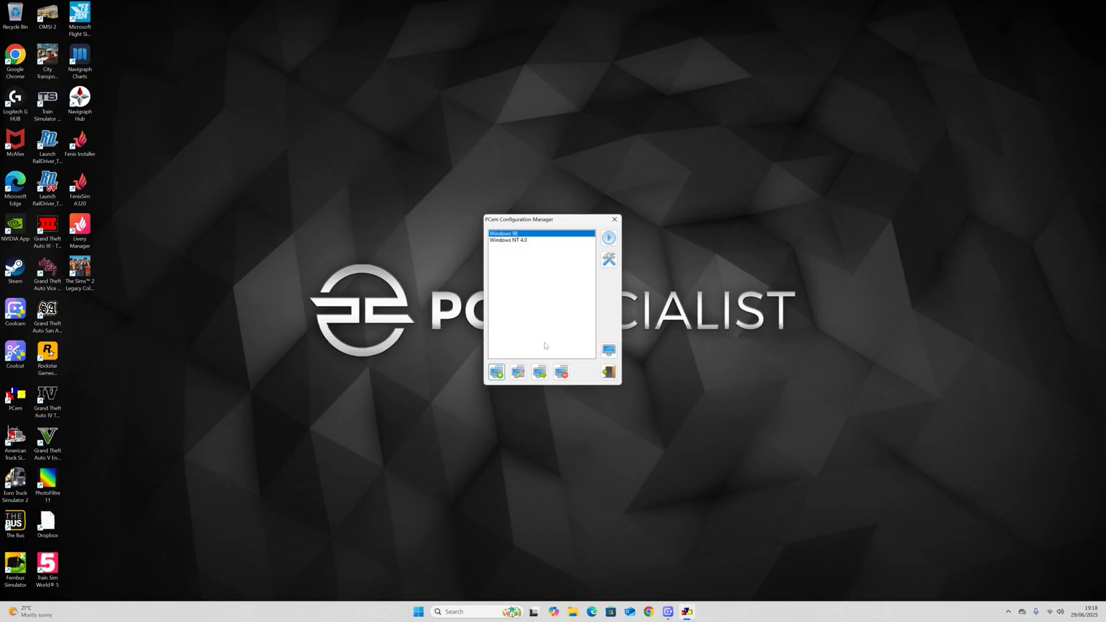
Set the machine to [Slot 1] Gigabyte GA-686BX and the CPU to Pentium II/450.
click(547, 283)
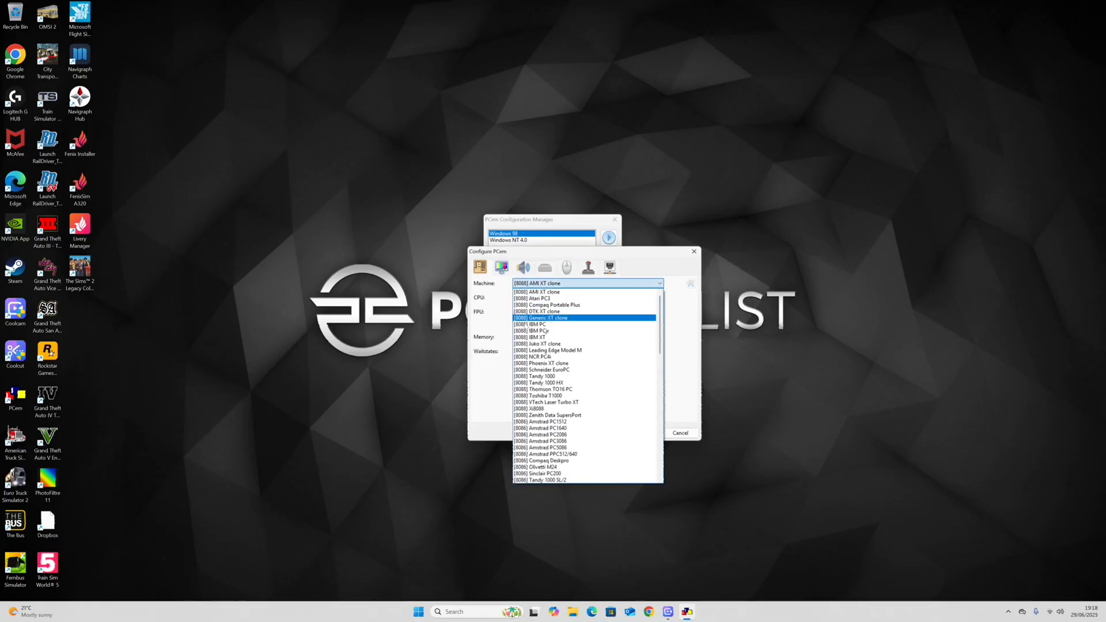
scroll(549, 343, down, 20)
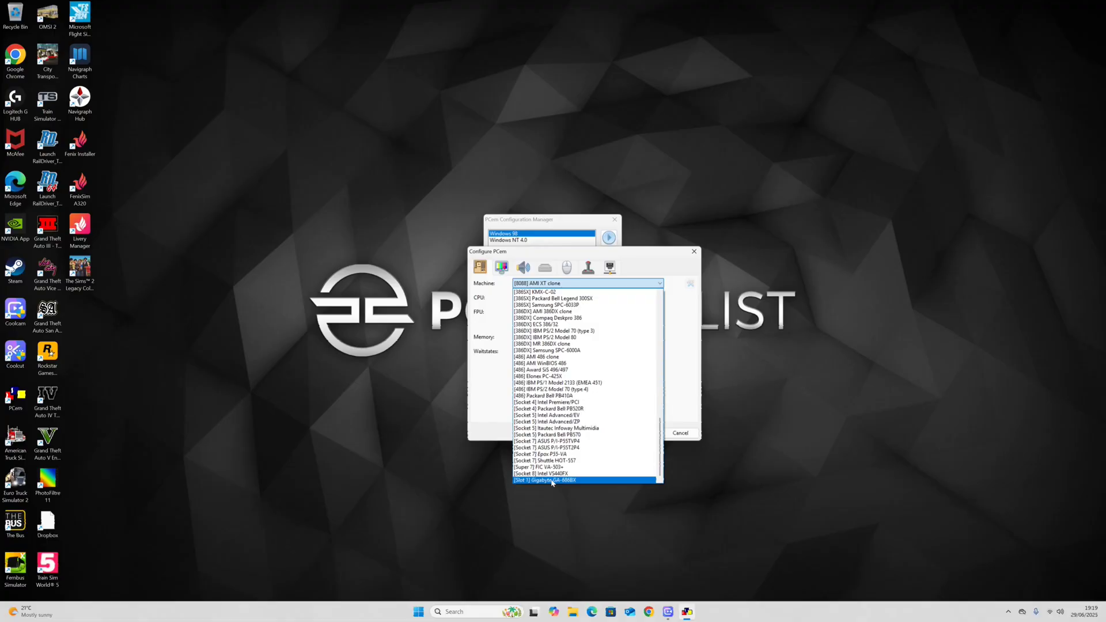
click(552, 480)
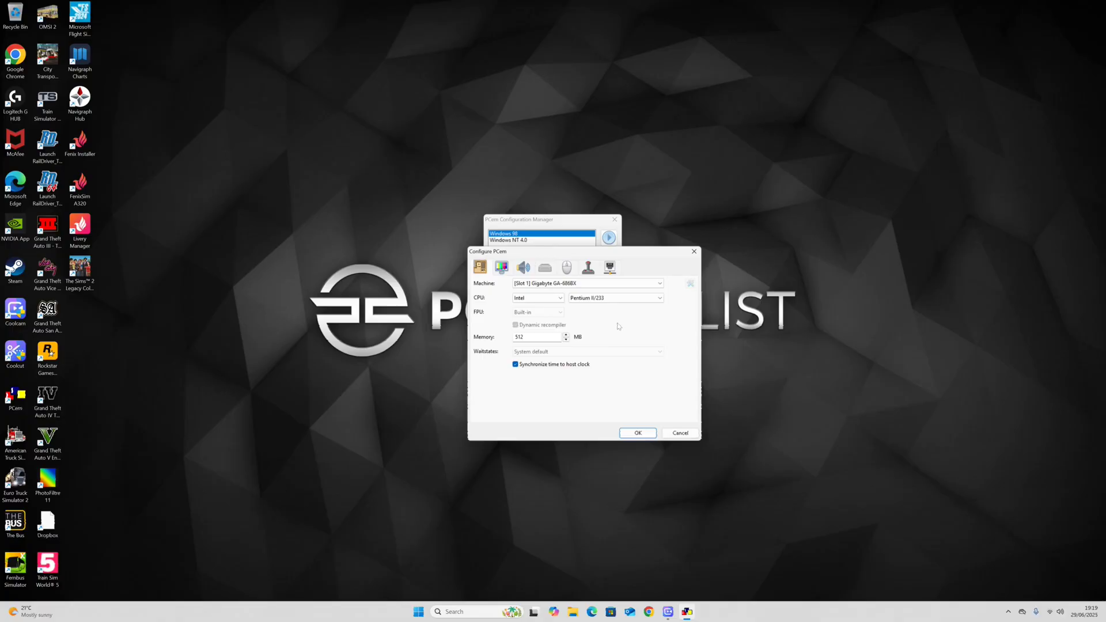
click(619, 302)
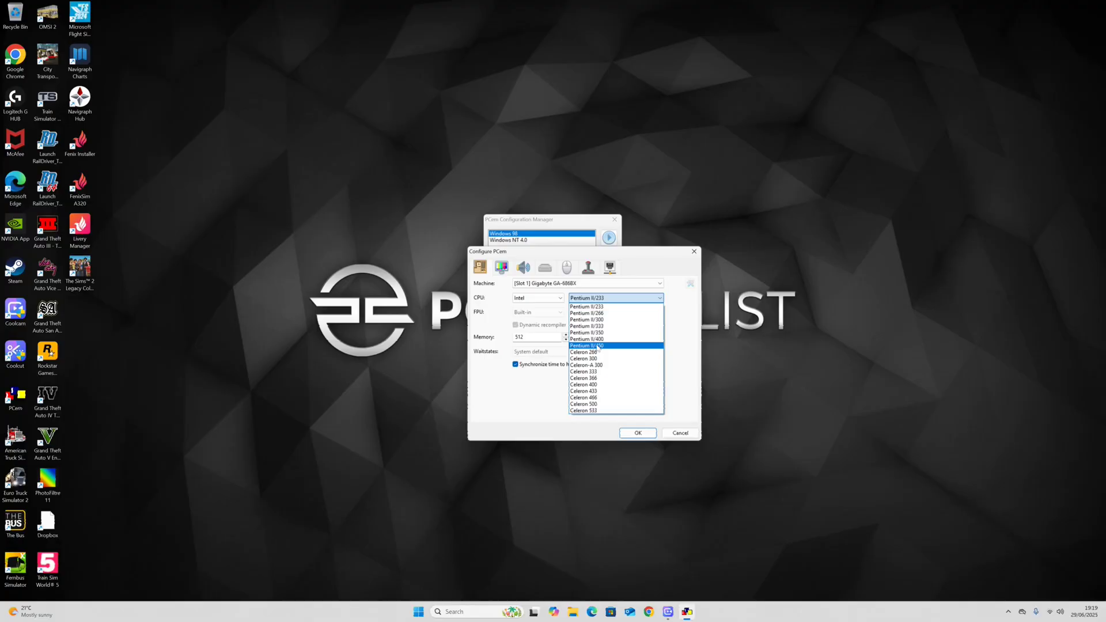
click(599, 347)
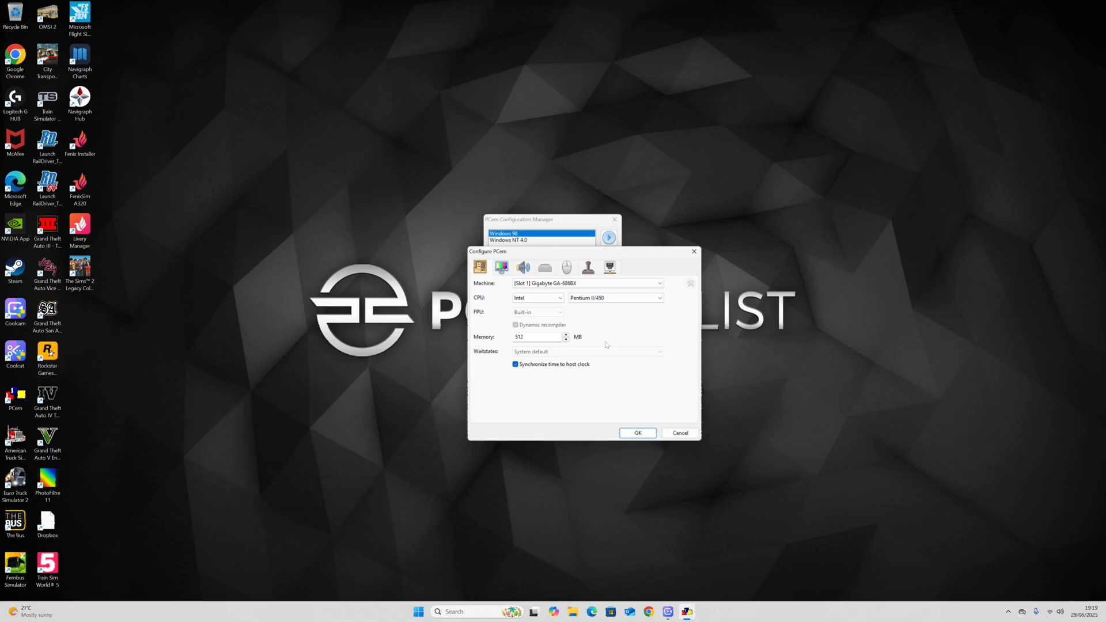
Set the video device to 3DFX Voodoo 3 3000 with the Fast VLB/PCI speed.
click(510, 268)
click(523, 285)
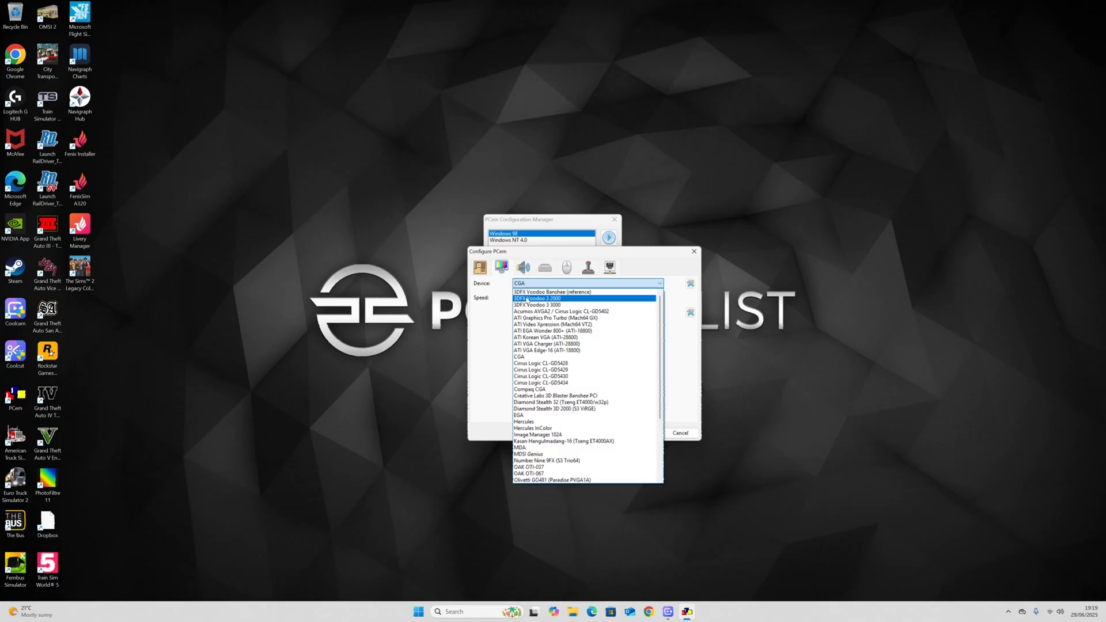
click(527, 305)
click(534, 298)
click(530, 345)
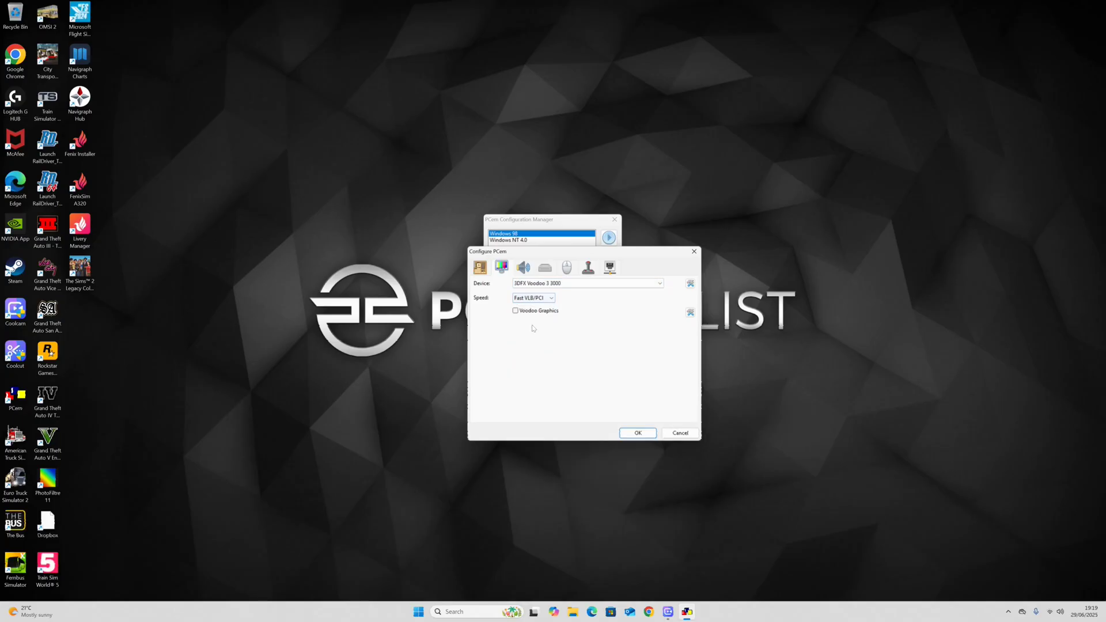
Enable Voodoo Graphics, set its texture memory size to 4 MB and choose its framebuffer memory size.
click(516, 311)
click(691, 312)
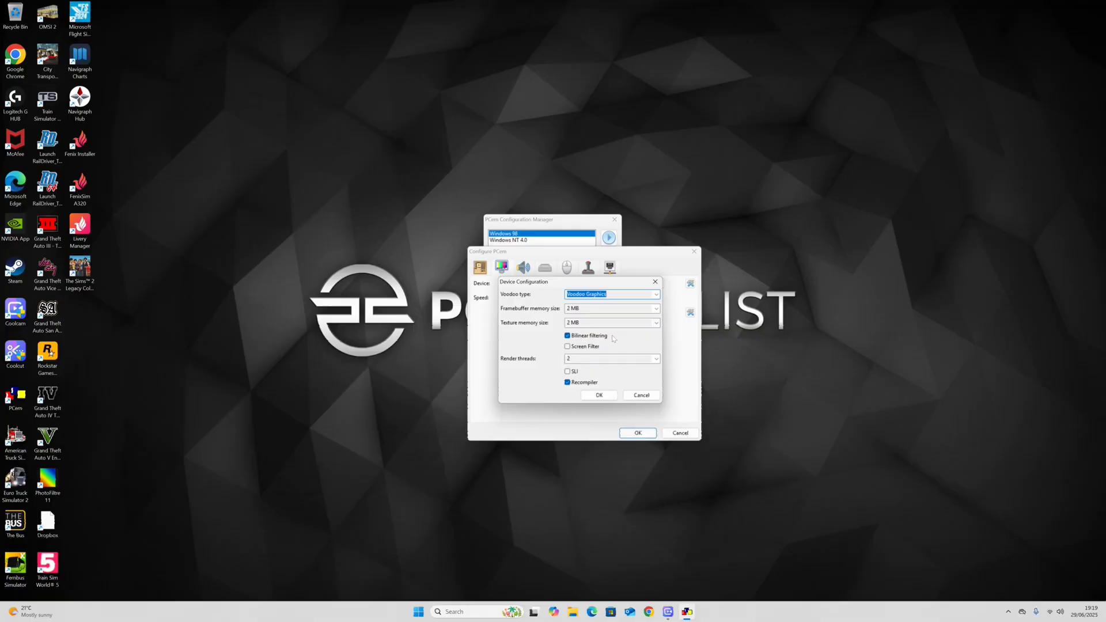
click(655, 323)
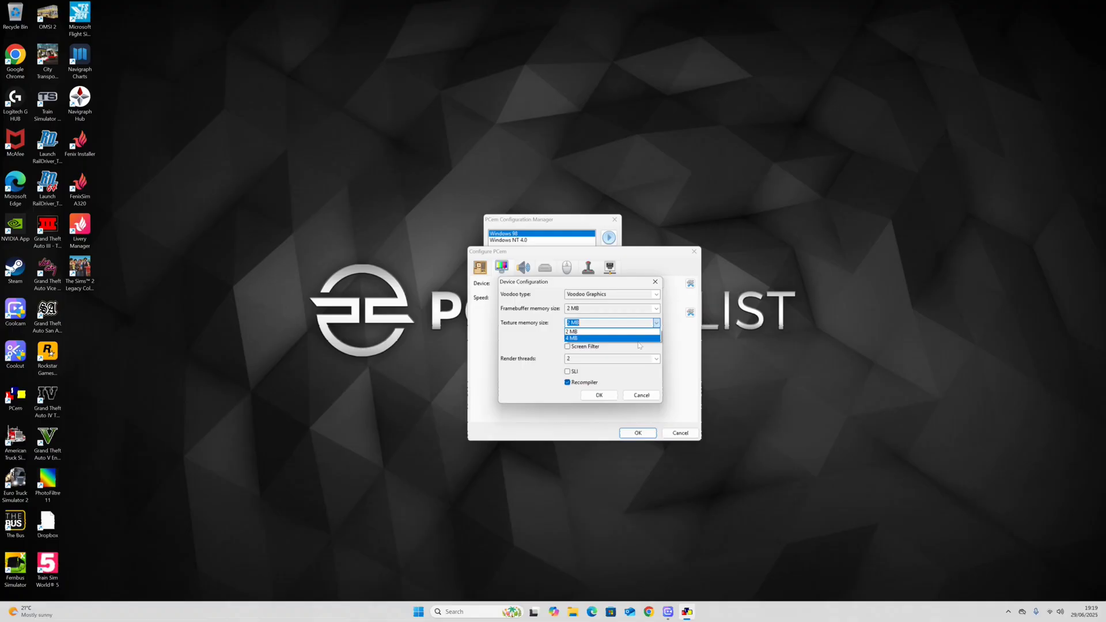
click(654, 339)
click(656, 309)
click(657, 328)
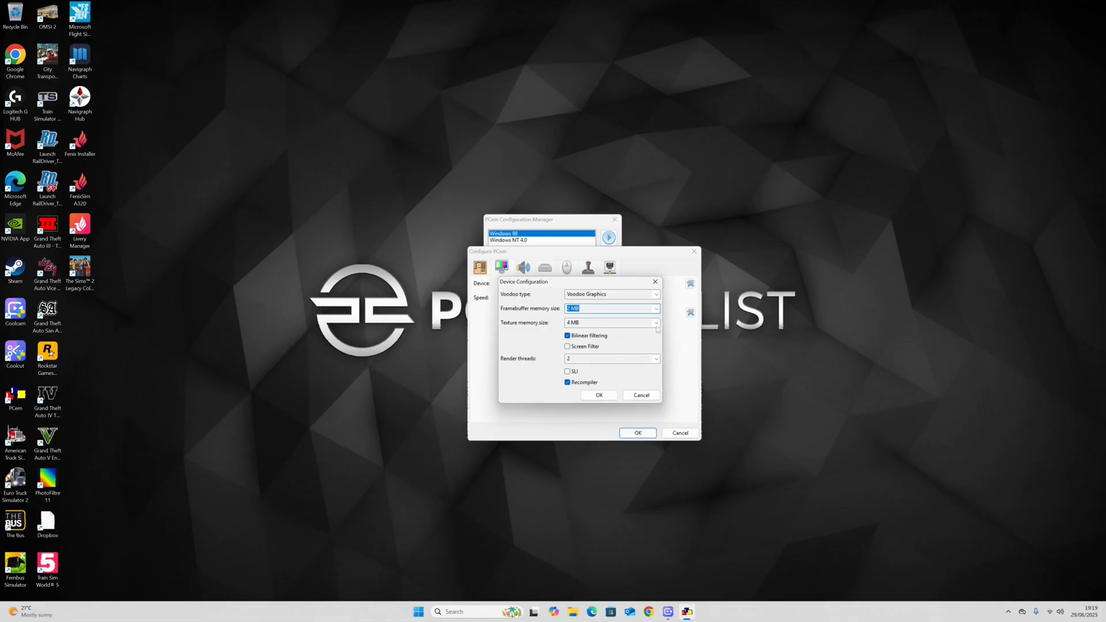
click(656, 309)
click(647, 329)
click(600, 396)
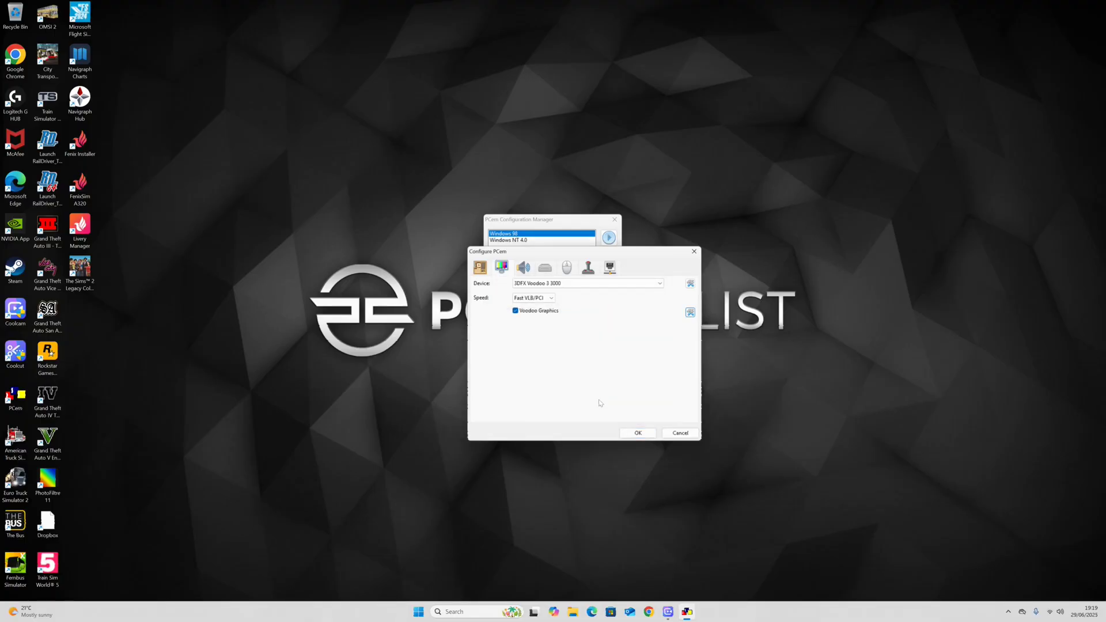
Set the sound device to Sound Blaster PCI 128.
click(530, 272)
click(531, 285)
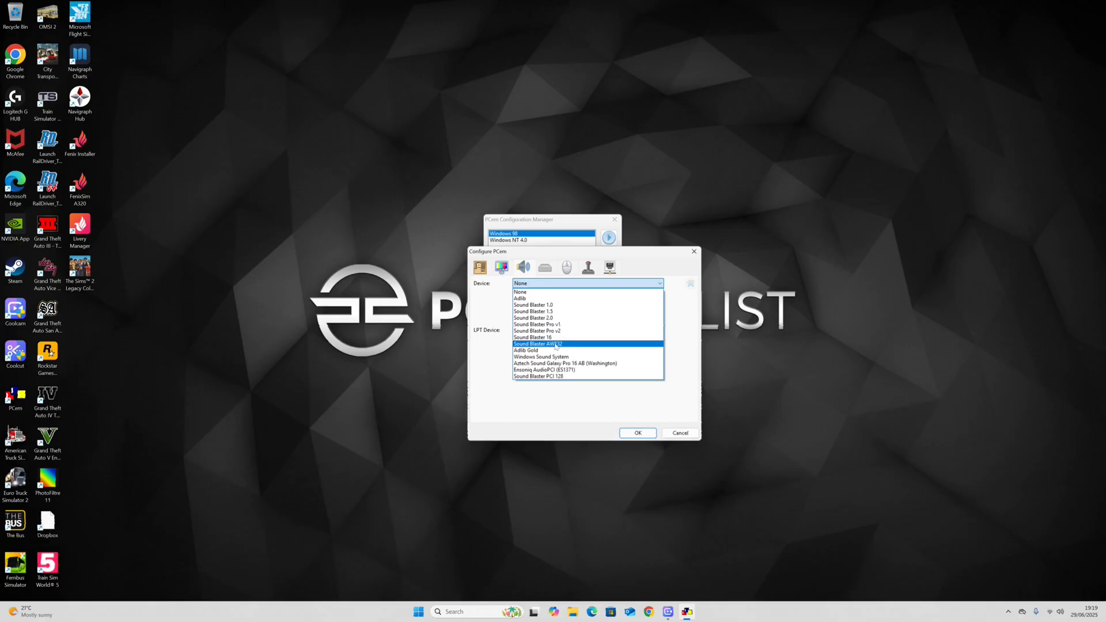
click(546, 377)
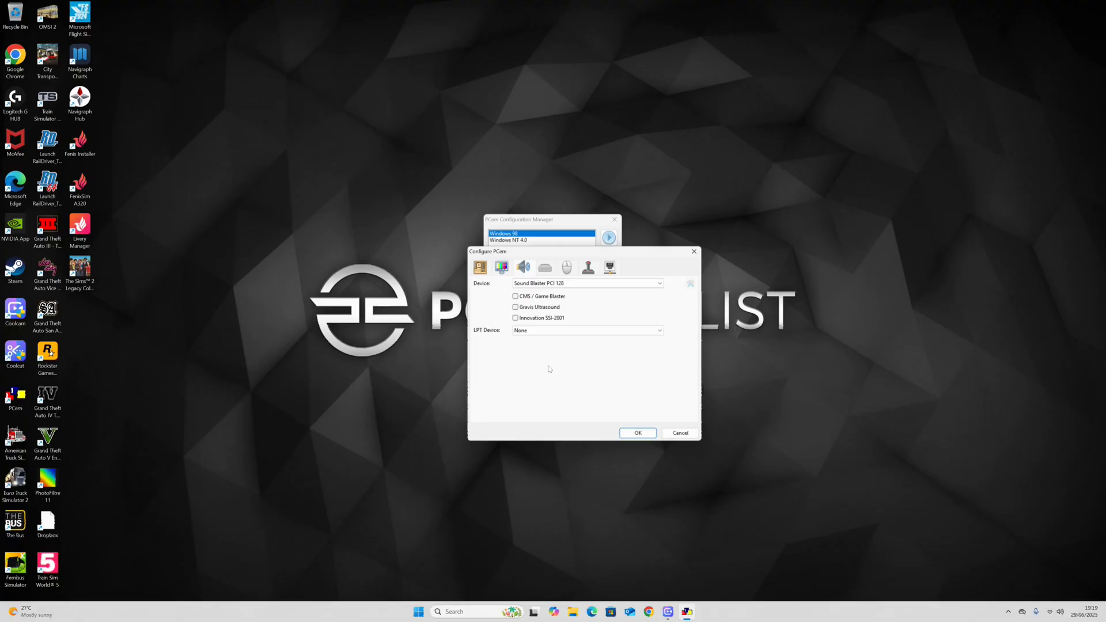
Set floppy drive FDD1 to 3.5" 1.44M and FDD2 to None.
click(545, 269)
click(540, 299)
click(539, 300)
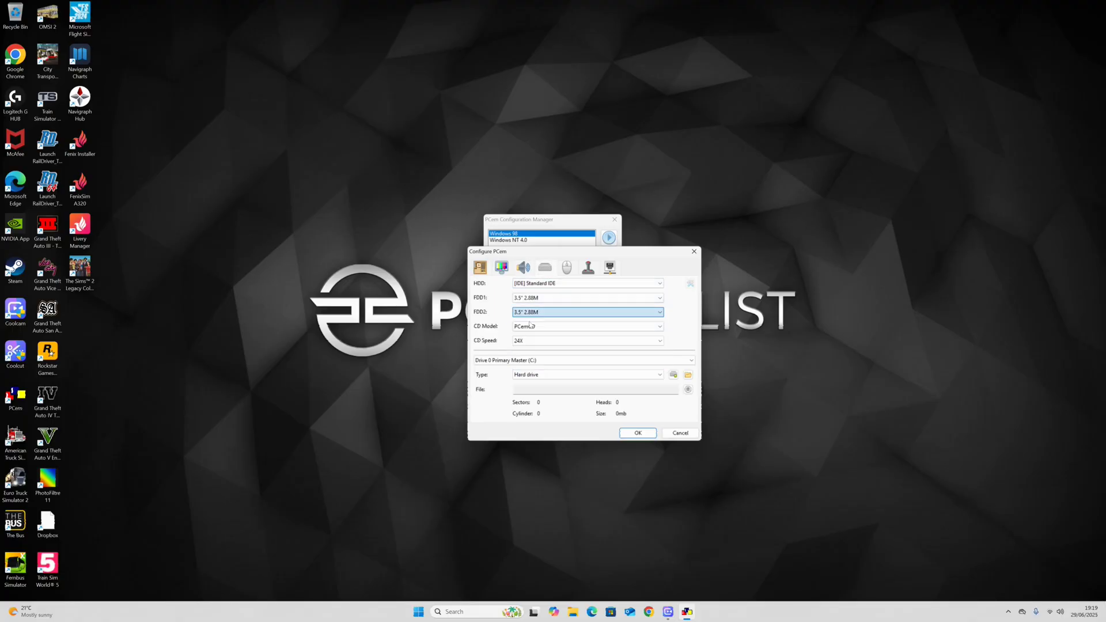
click(537, 299)
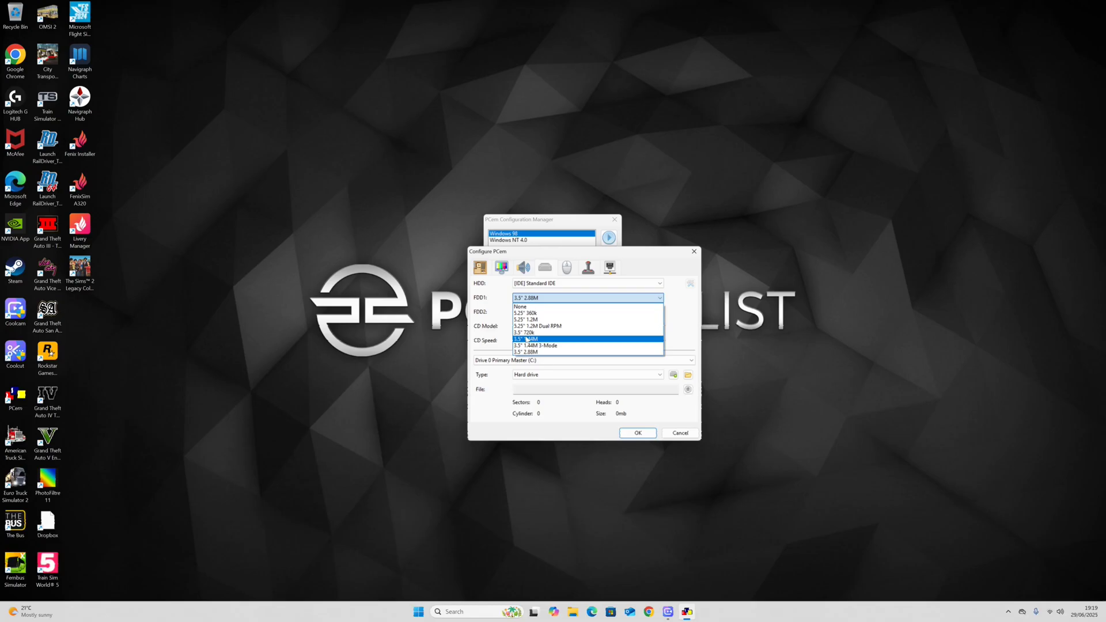
click(527, 340)
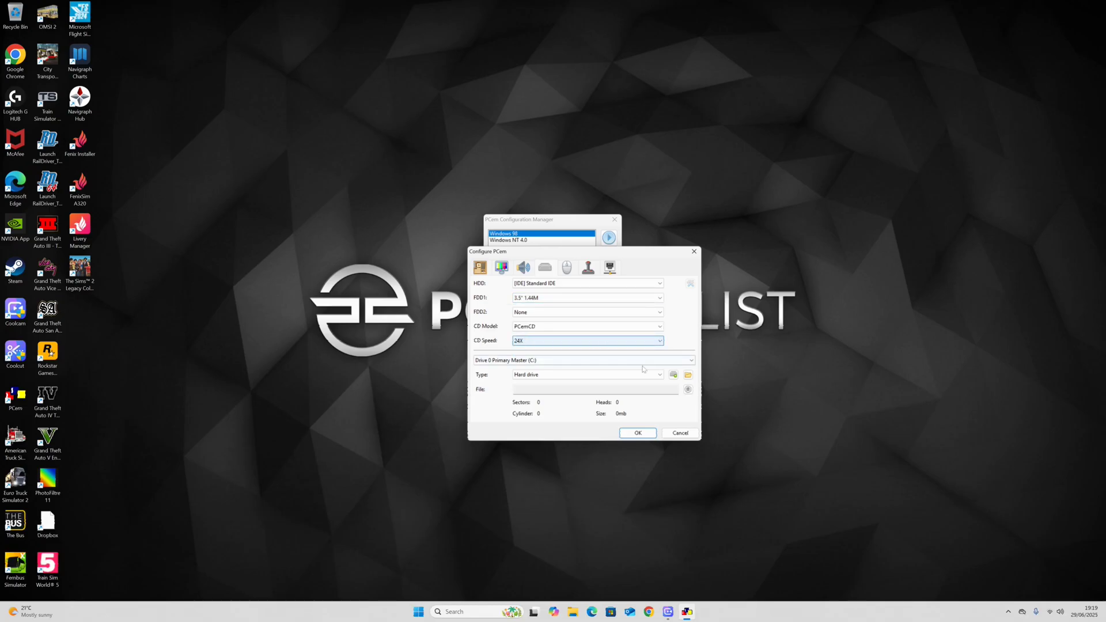
Set the mouse to Microsoft Intellimouse (PS/2).
click(568, 266)
click(545, 283)
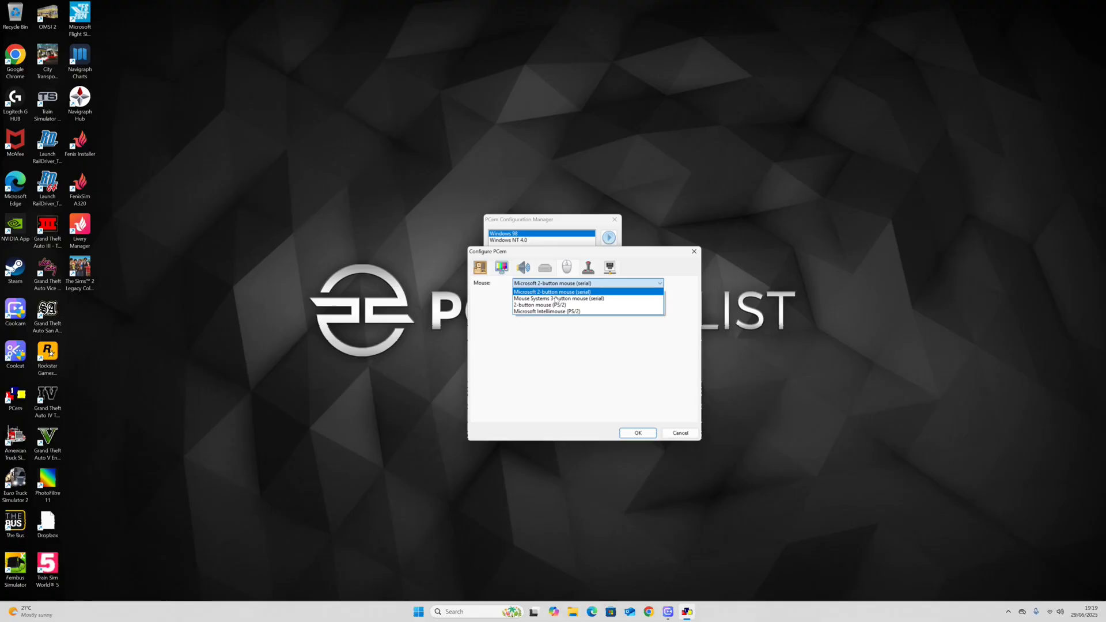
click(544, 312)
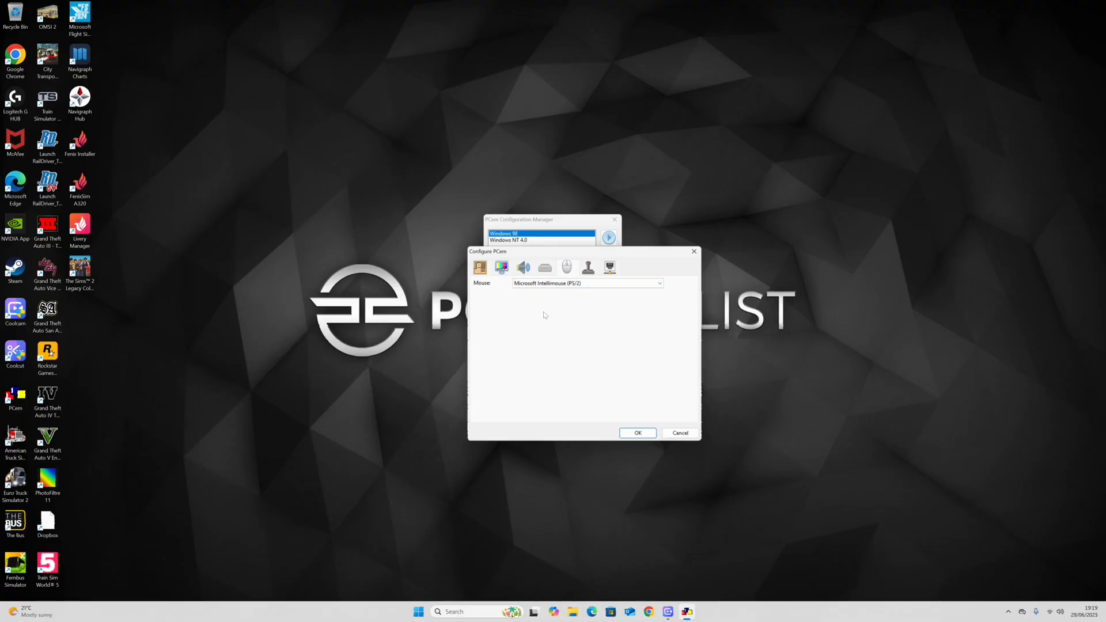
Start a new hard disc for Drive 0 Primary Master (C:) in Dynamic-size VHD format with a size of 10000 MB.
click(546, 267)
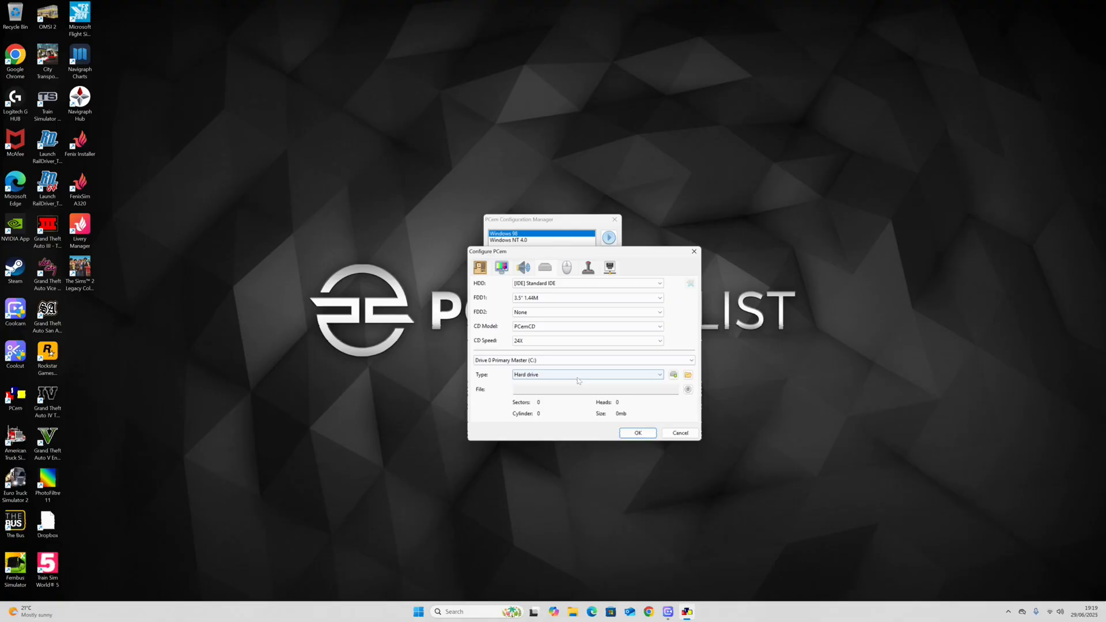
click(674, 375)
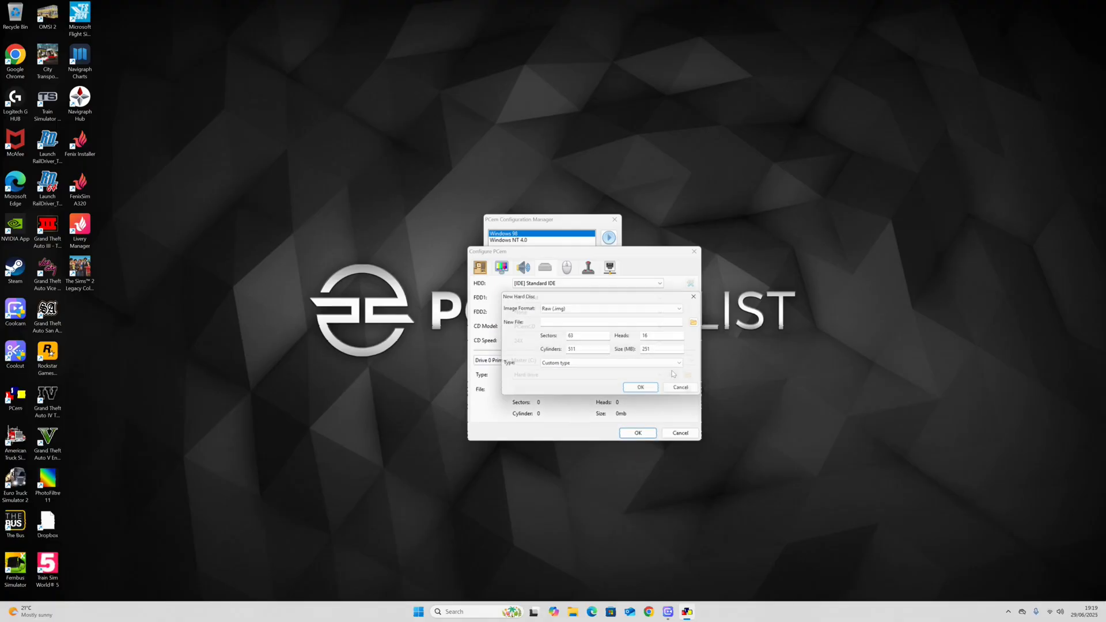
click(613, 309)
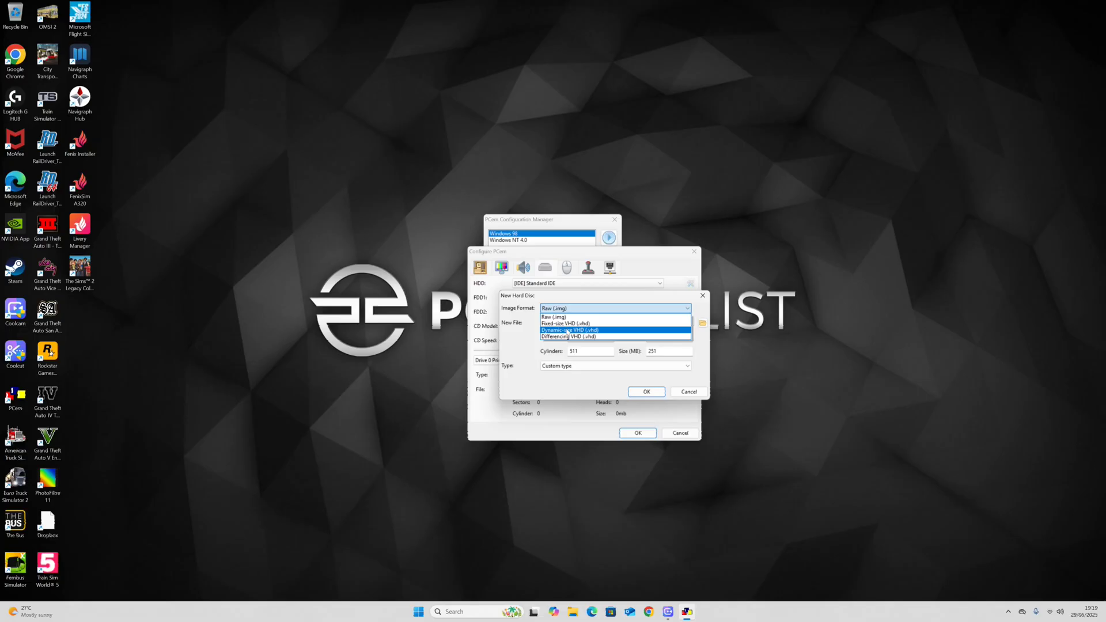
click(568, 330)
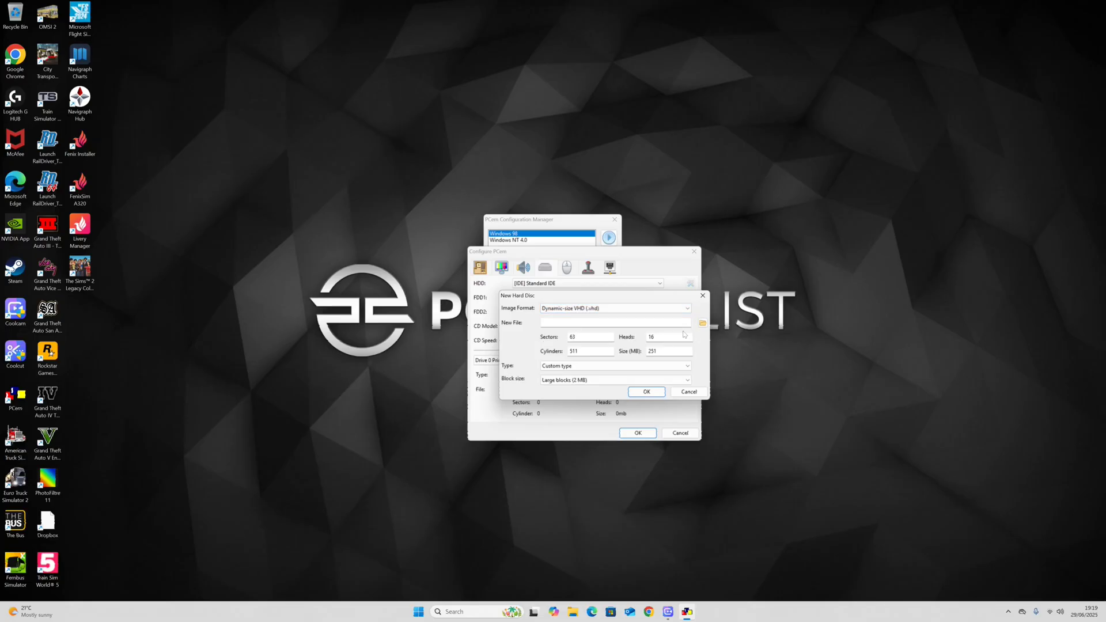
click(668, 351)
key(BackSpace)
text(10000)
Name the new disc file WIN 2000 10GB in the PCemV17Win folder, create it and save the machine configuration.
click(702, 322)
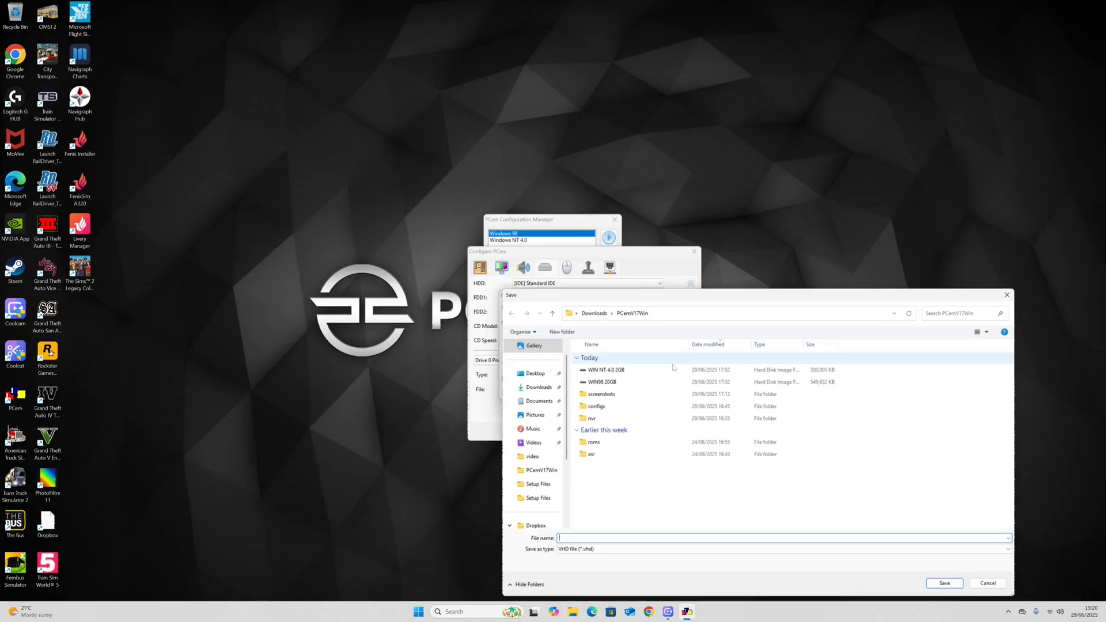
text(W)
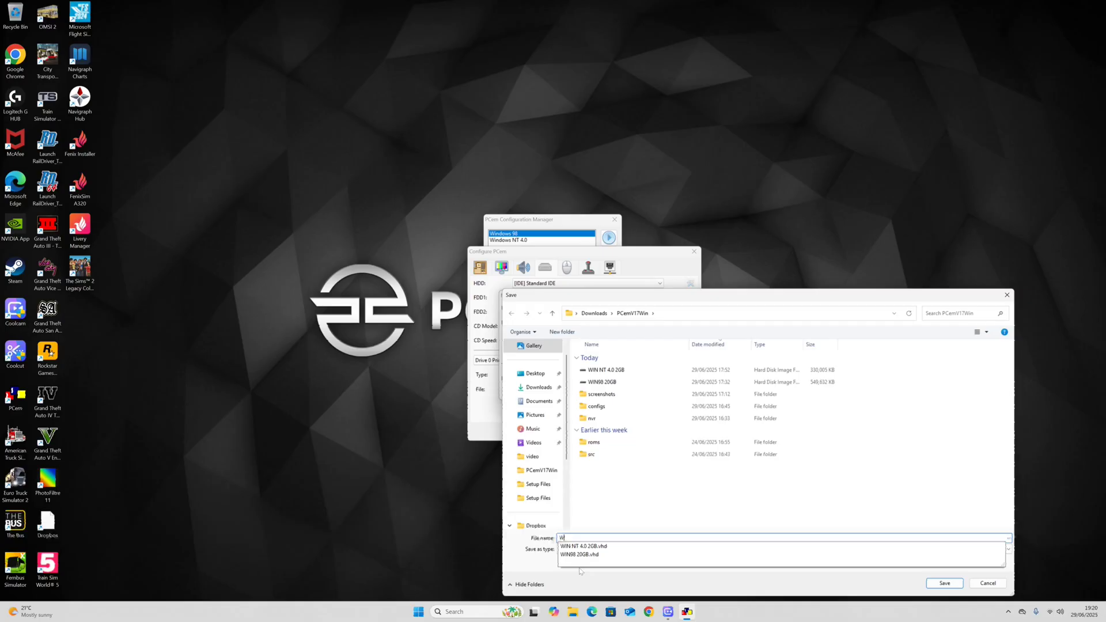
text(IN 2000)
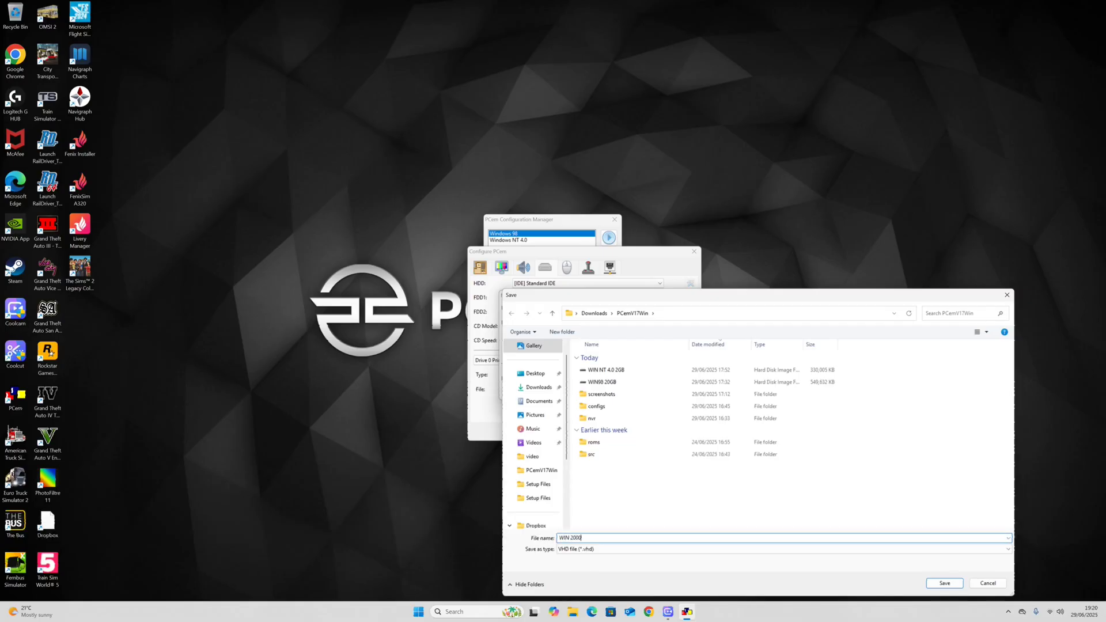
text( 10GB)
click(946, 583)
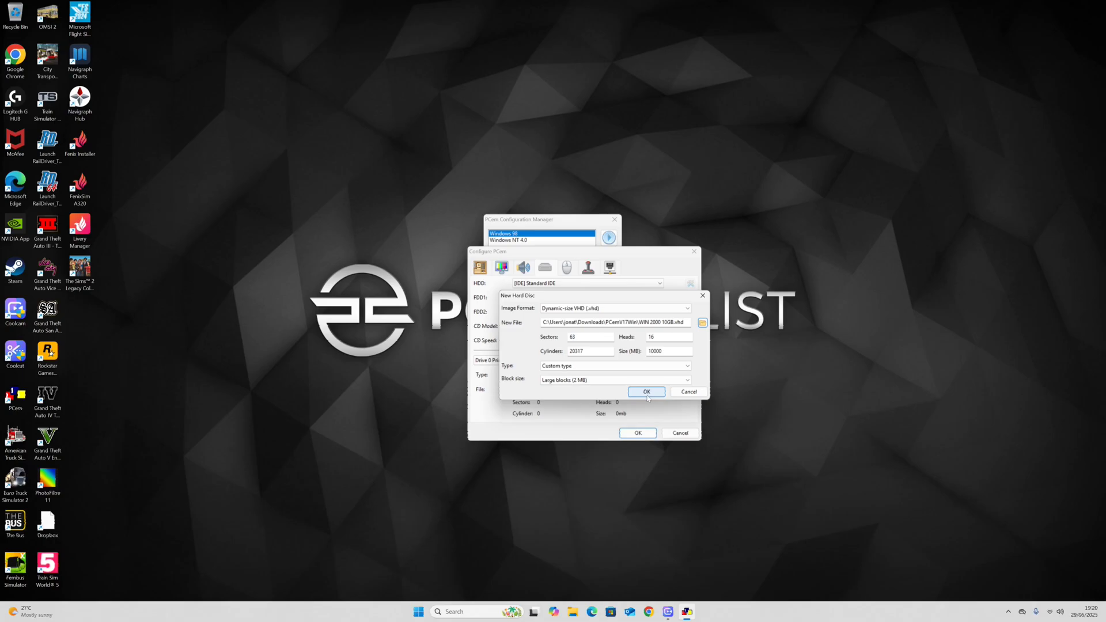
click(646, 393)
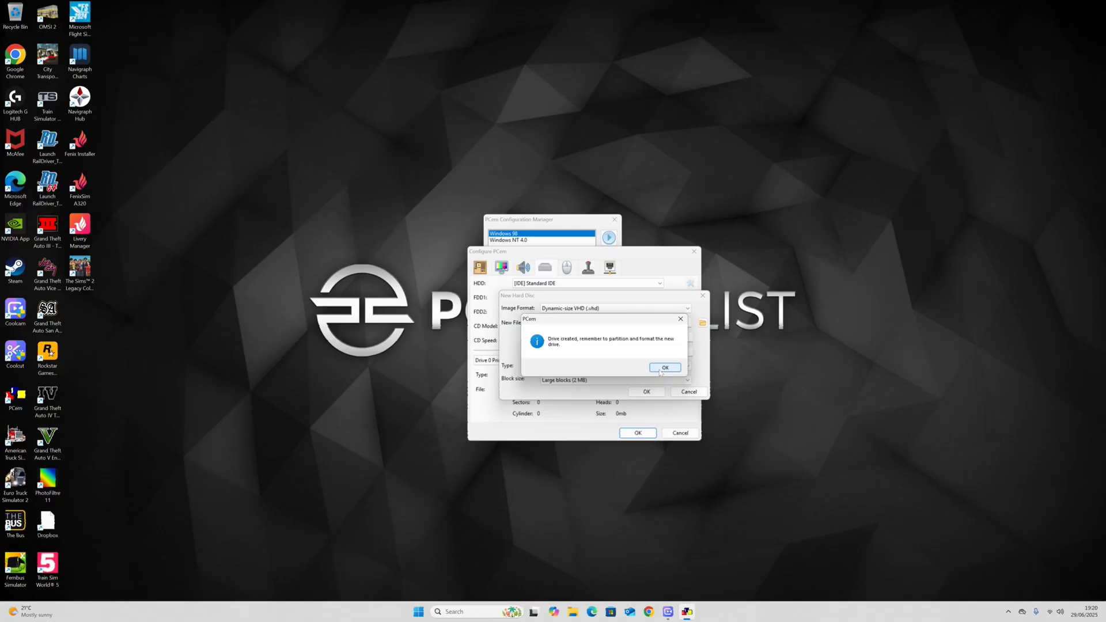
click(663, 368)
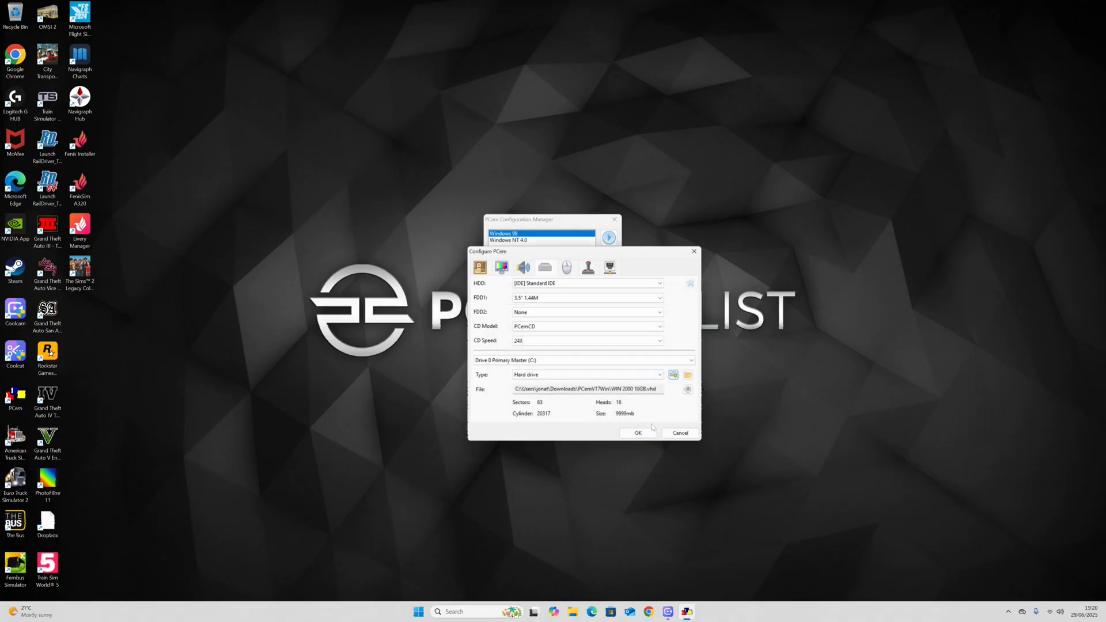
click(650, 436)
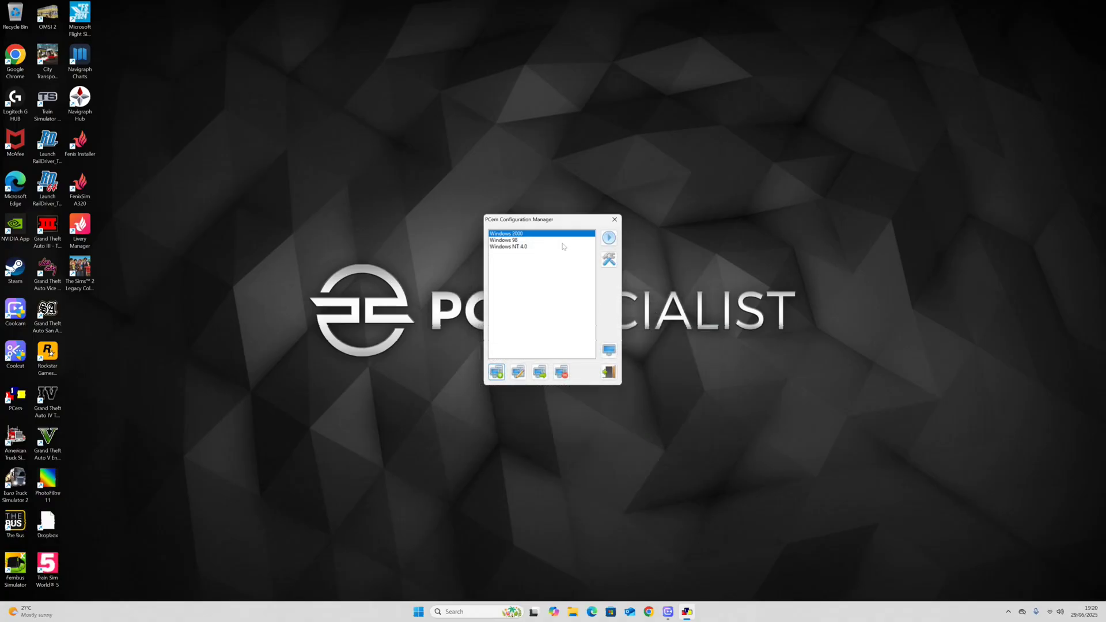
Start the Windows 2000 machine and load the CD image 5.00.2195.1_x86fre_Professional_en-us-W2PFPP_EN from the Setup Files folder.
click(612, 243)
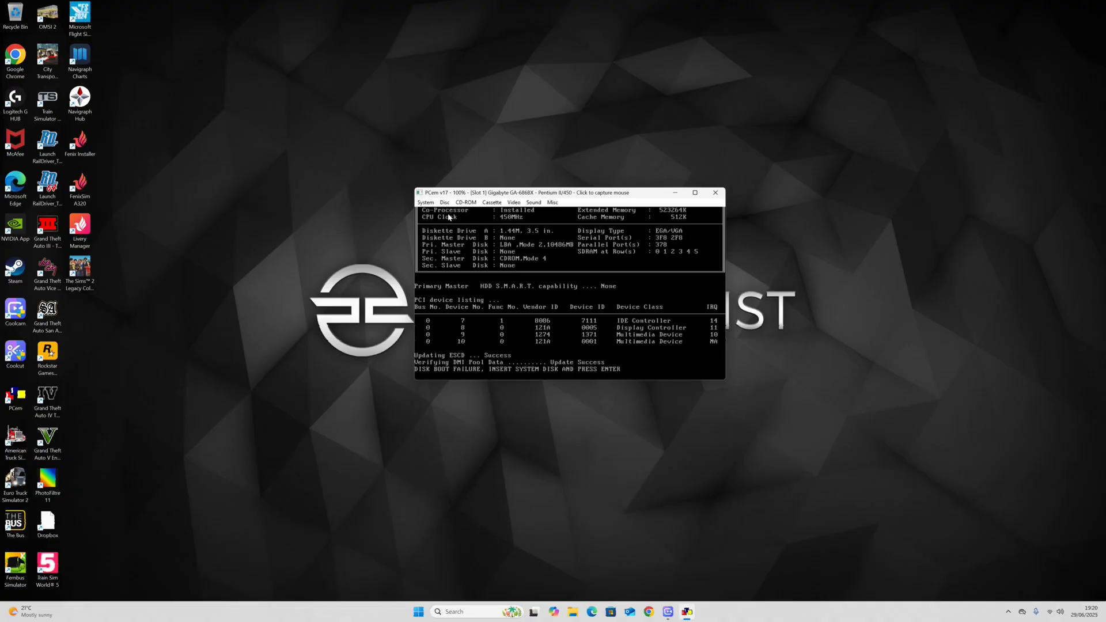
click(466, 202)
click(484, 235)
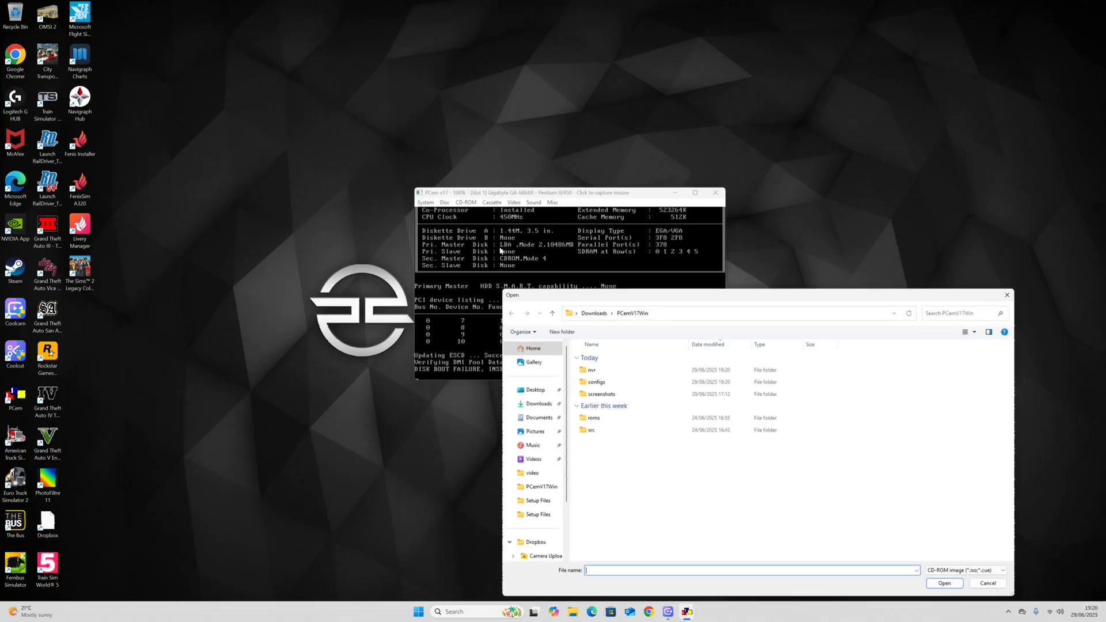
click(594, 313)
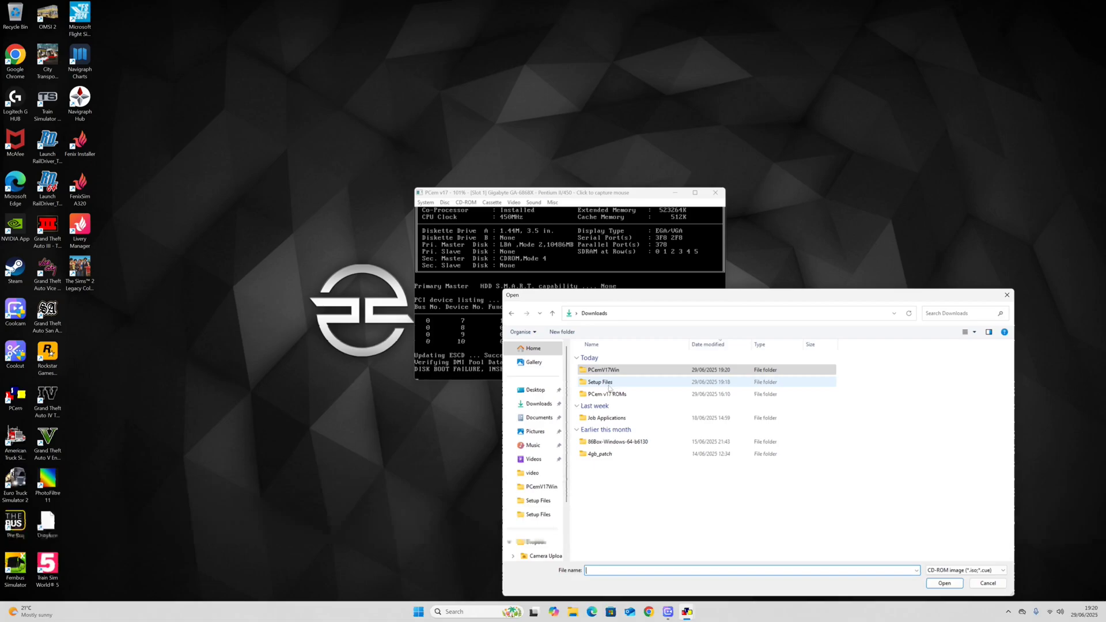
double_click(610, 385)
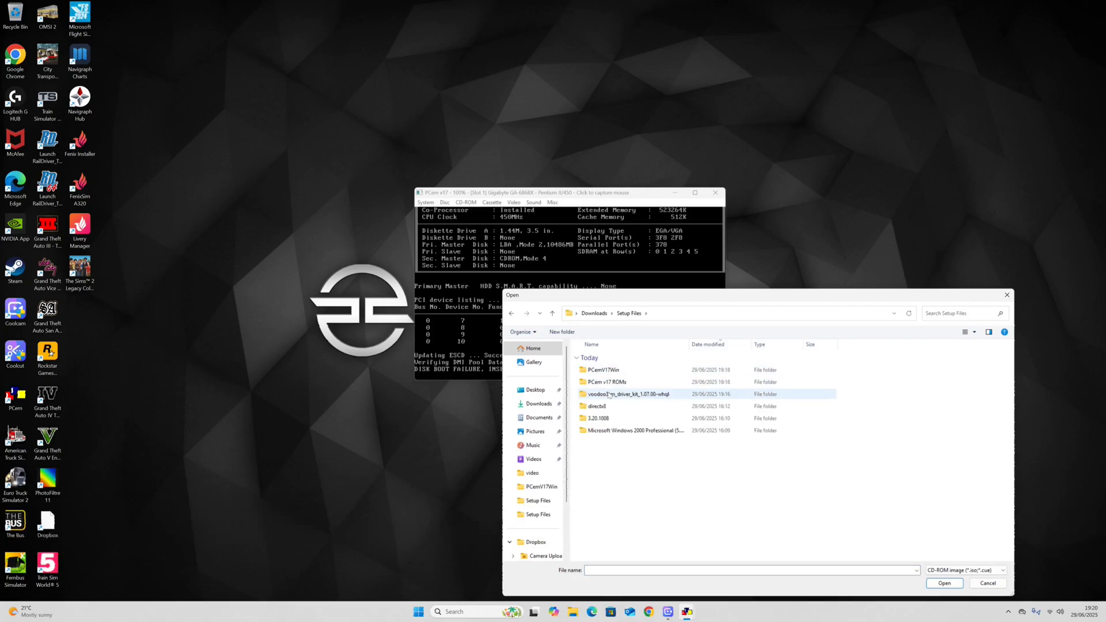
double_click(612, 431)
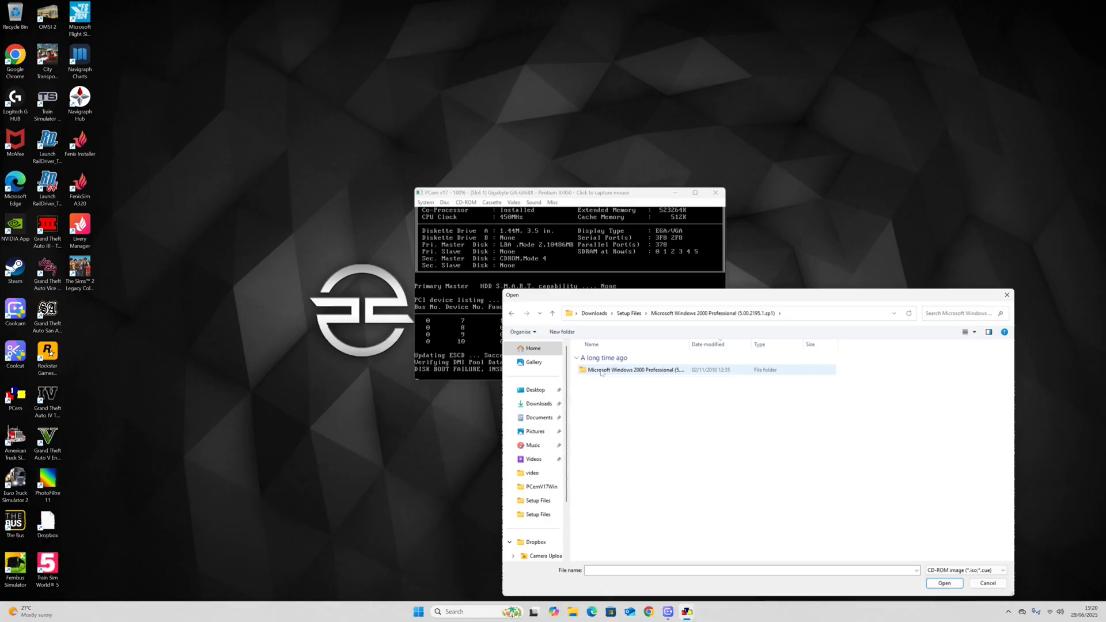
double_click(601, 371)
click(601, 370)
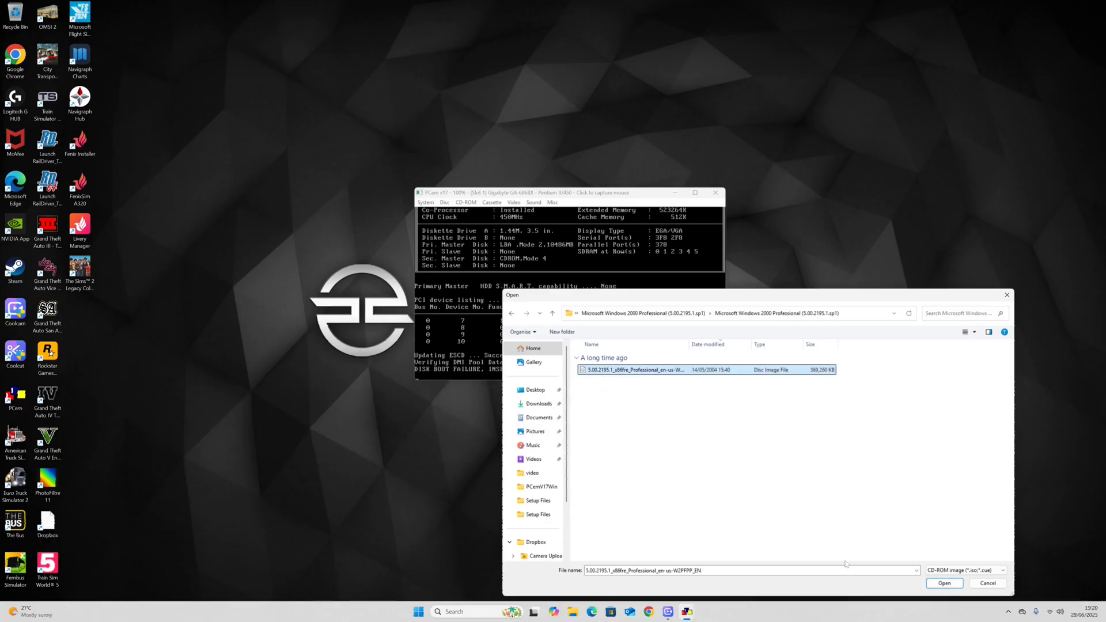
click(943, 584)
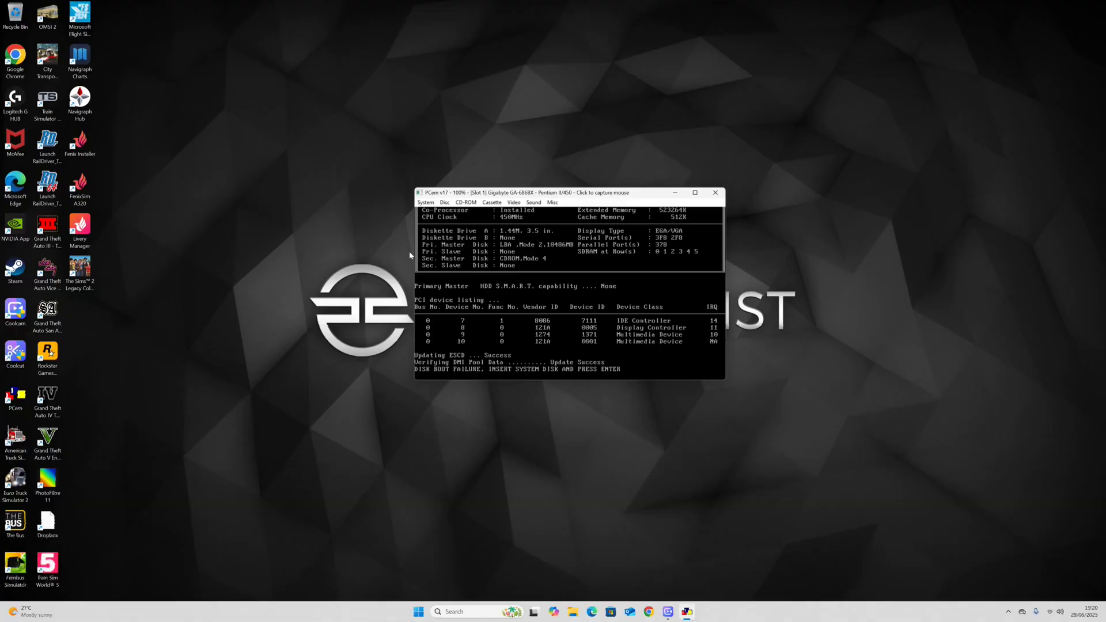
Hard reset the virtual machine, switch it to full screen and enter the BIOS setup utility.
click(425, 202)
click(441, 210)
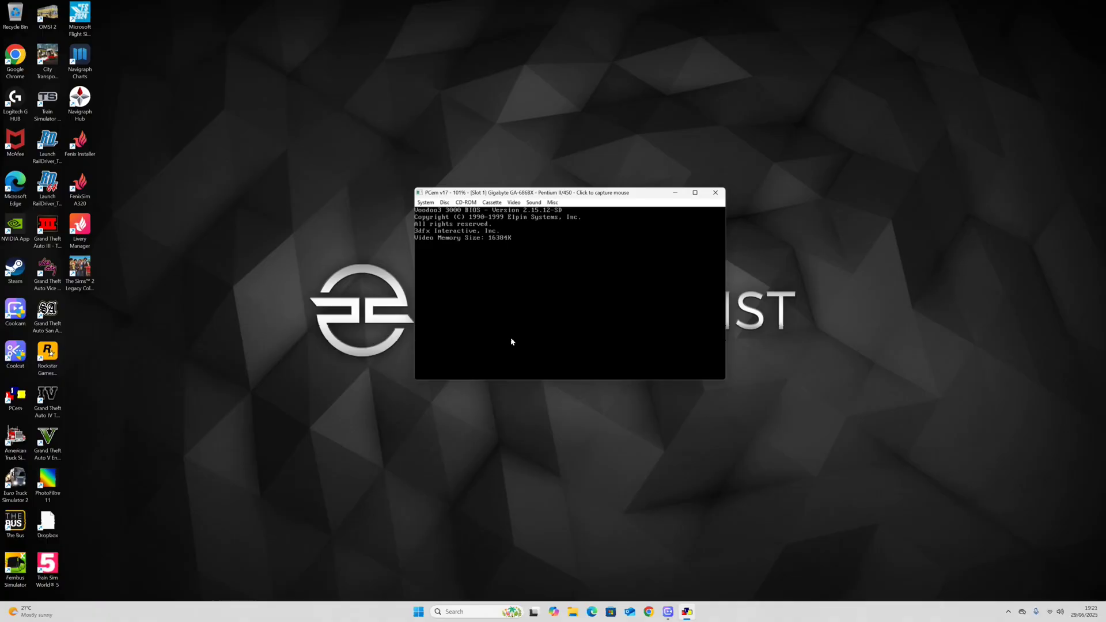
key(ctrl+alt+Page_Up)
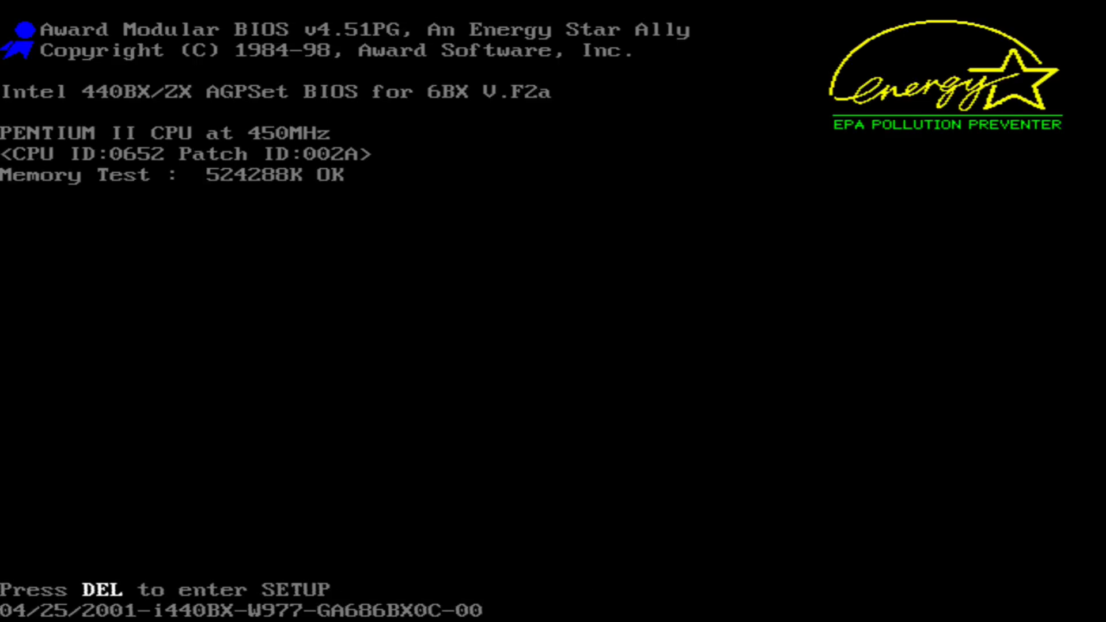
key(Delete)
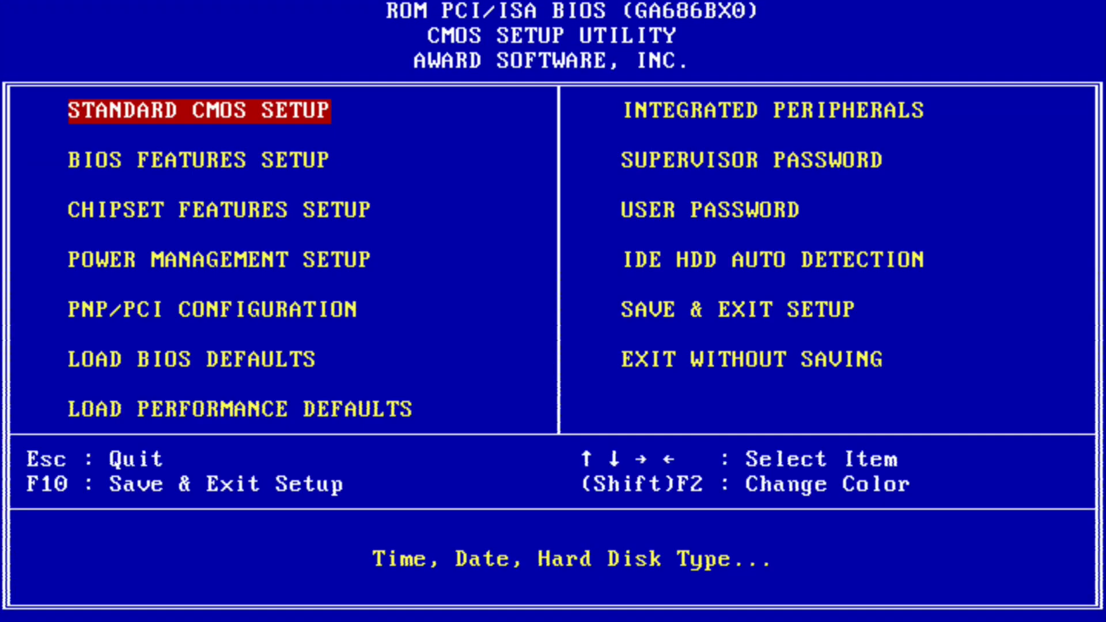
In BIOS Features Setup, set the Boot Sequence to CDROM,C,A.
key(Down)
key(Return)
key(Down)
key(Down)
key(Down)
key(Down)
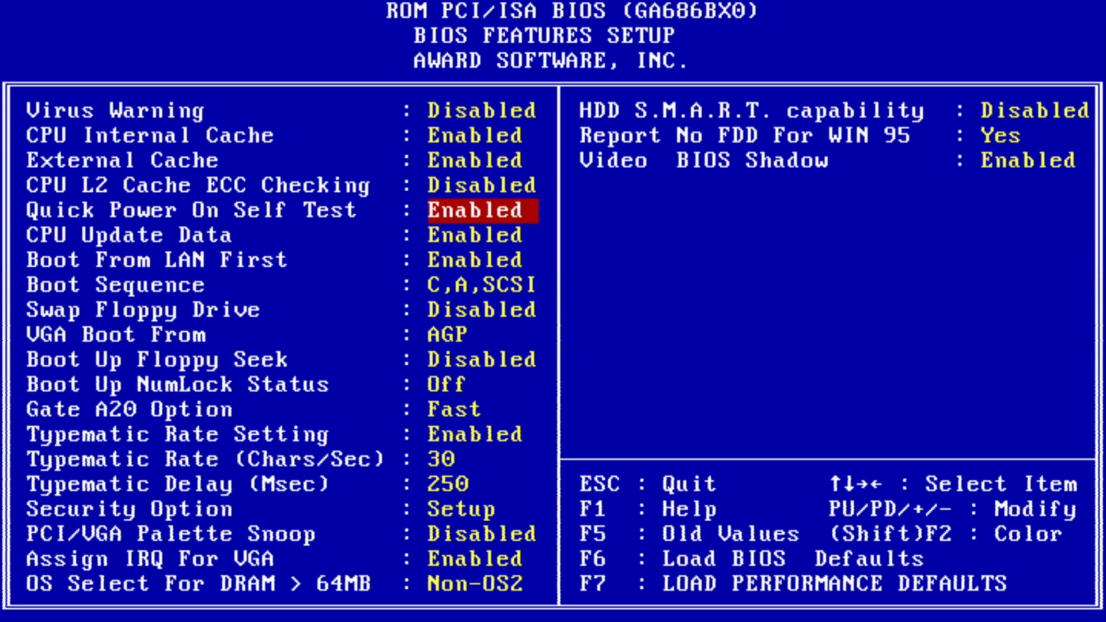
key(Down)
key(Down)
key(Down)
key(Page_Up)
key(Page_Up)
key(Page_Up)
key(Page_Up)
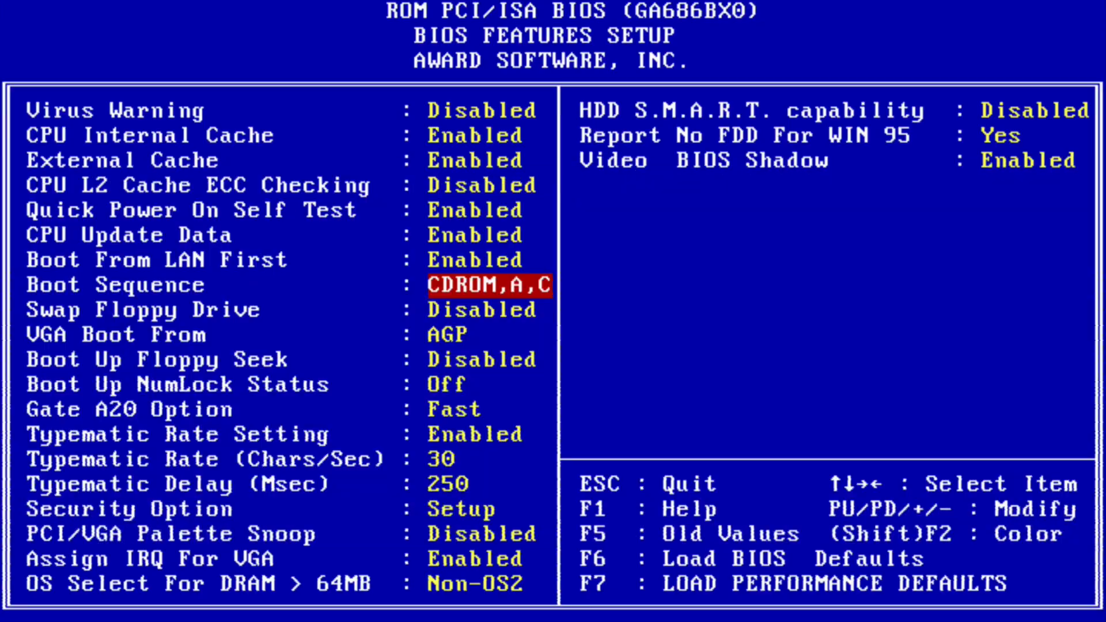
key(Page_Down)
key(Page_Down)
key(Page_Down)
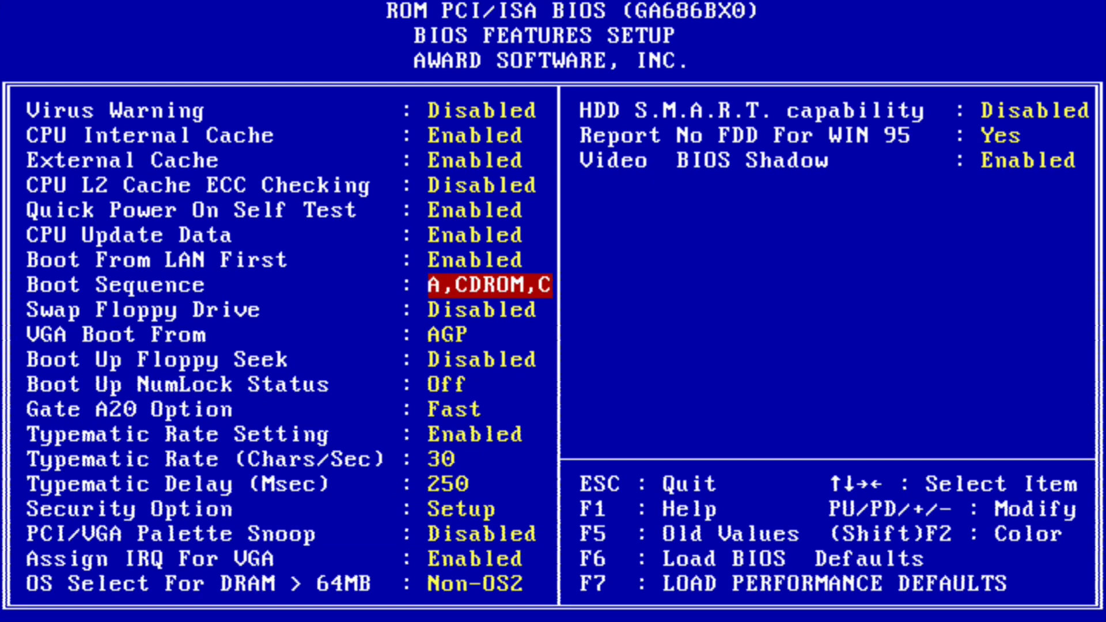
key(Page_Up)
key(Page_Up)
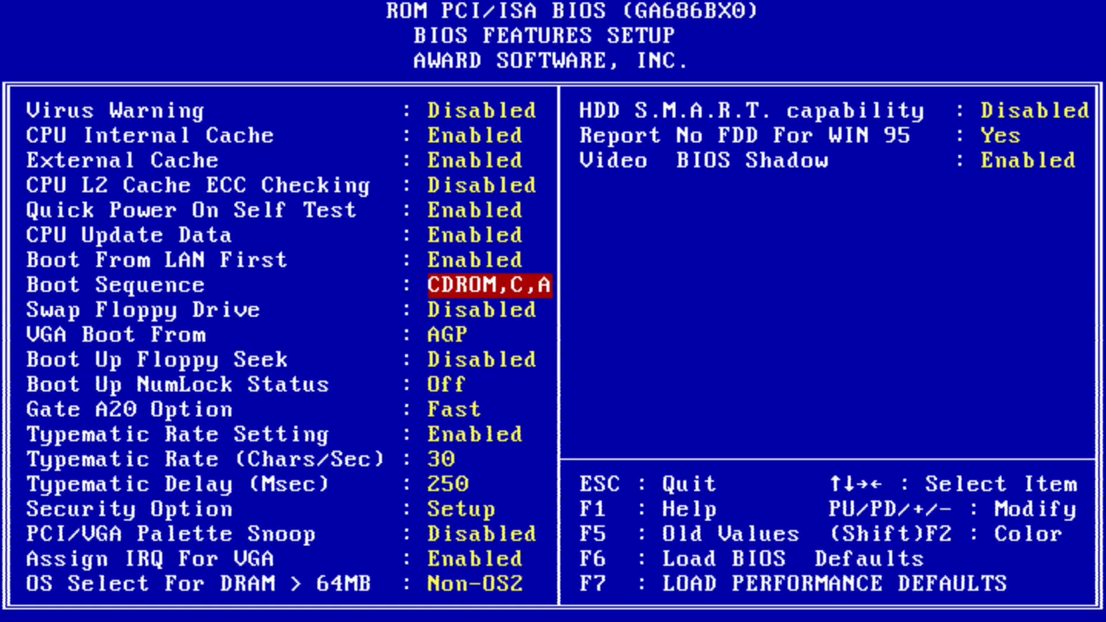
In PNP/PCI Configuration, set PNP OS Installed to Yes and Resources Controlled By to Auto.
key(Escape)
key(Down)
key(Down)
key(Down)
key(Return)
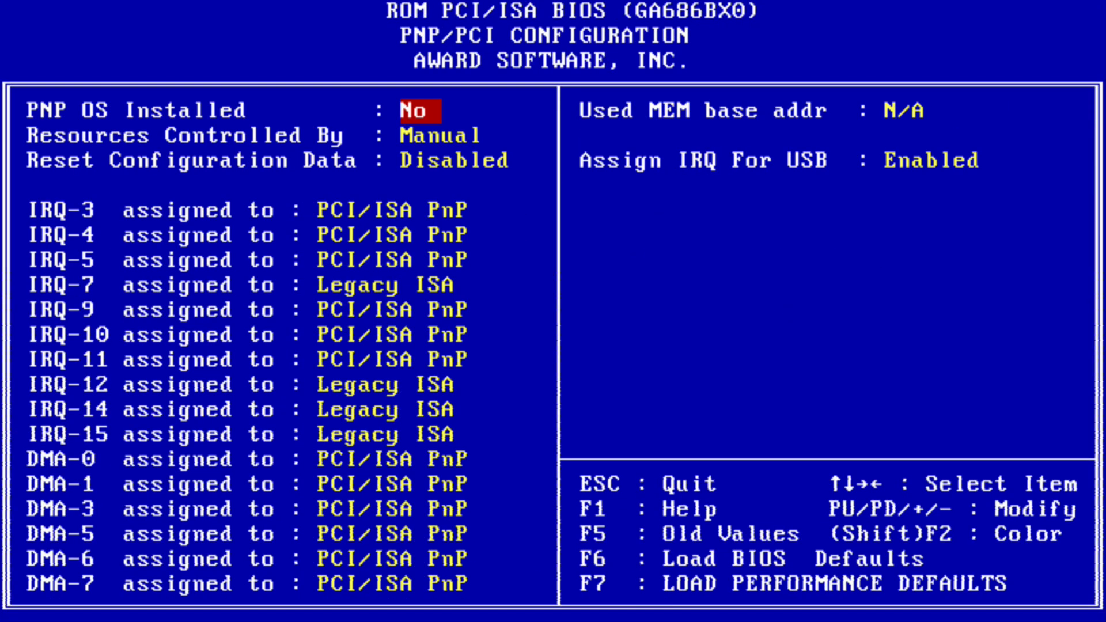
key(Page_Up)
key(Down)
key(Page_Up)
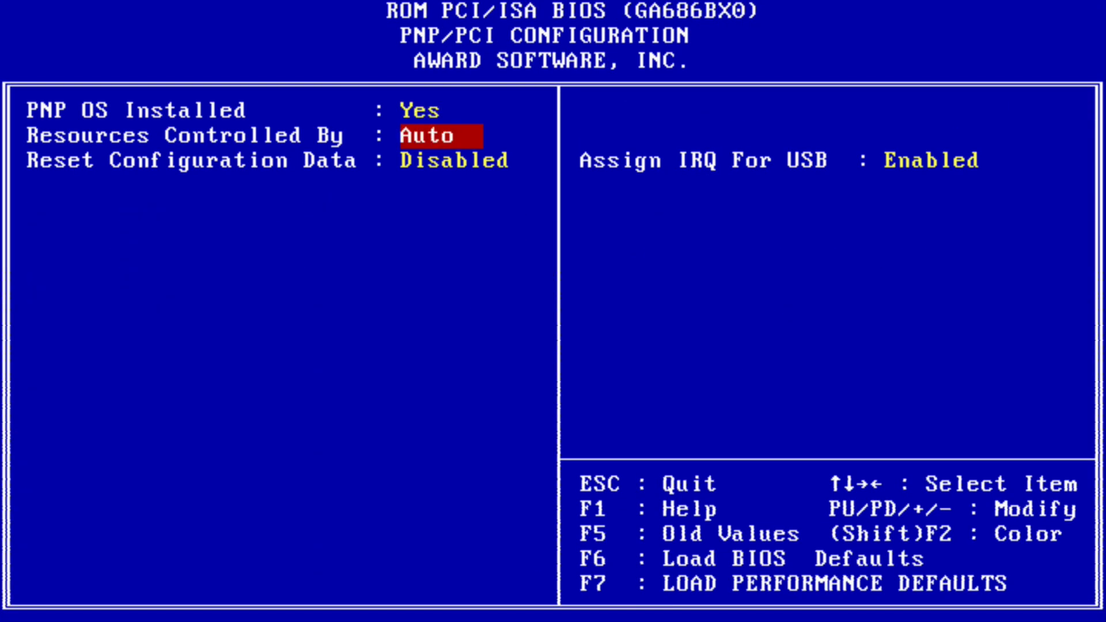
Save the BIOS settings and exit so the machine boots from the Windows 2000 CD.
key(Escape)
key(Right)
key(Up)
key(Down)
key(Return)
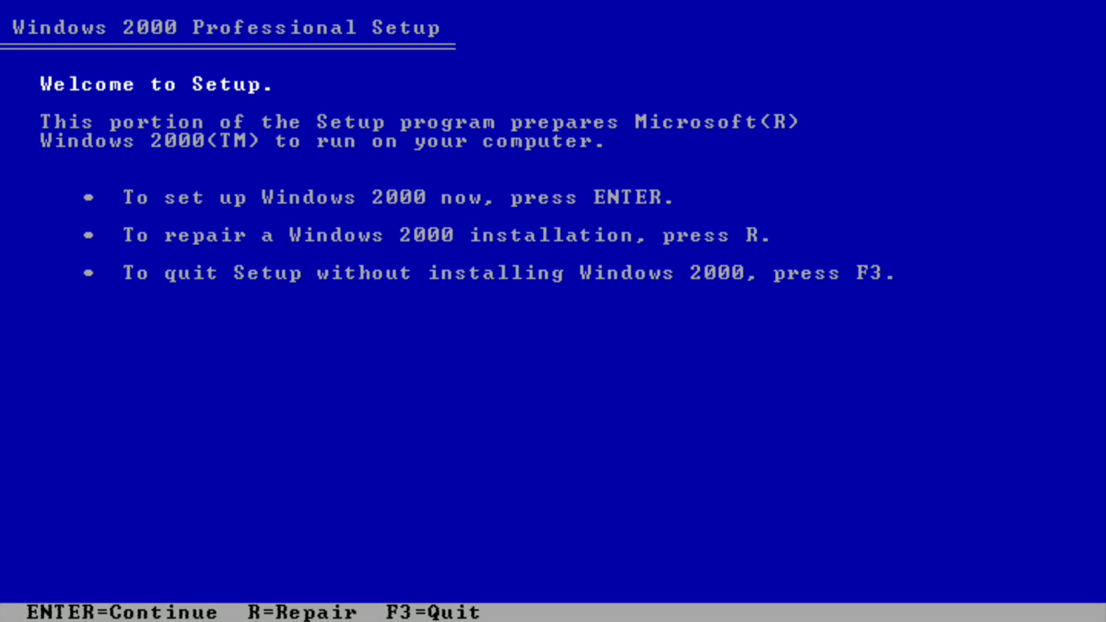
Begin setting up Windows 2000, continue Setup on the blank hard disk and accept the licence agreement.
key(Return)
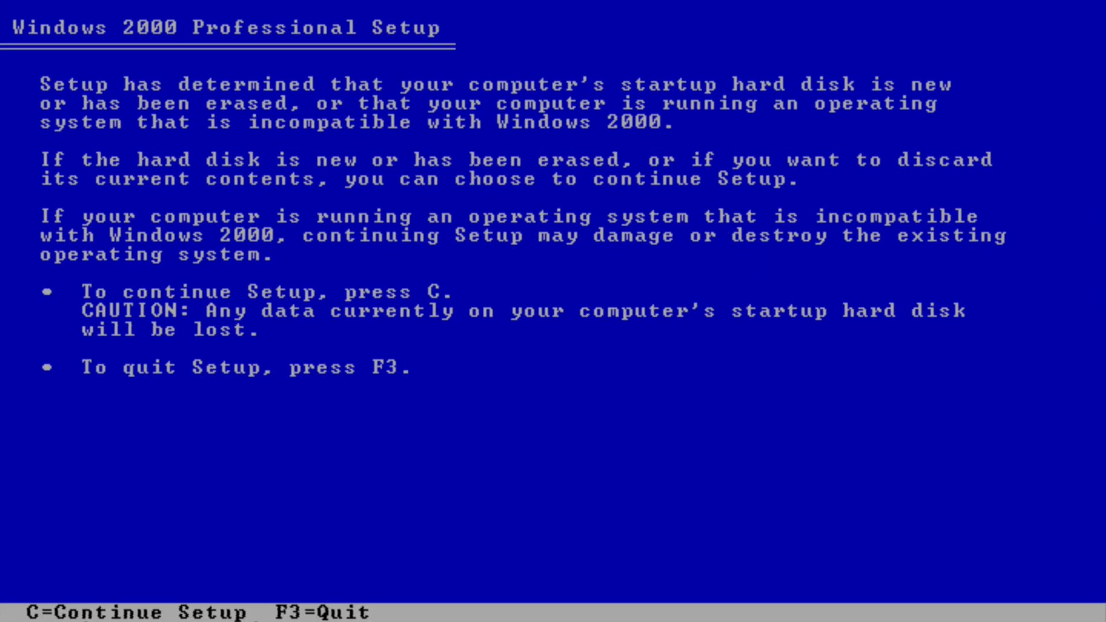
key(c)
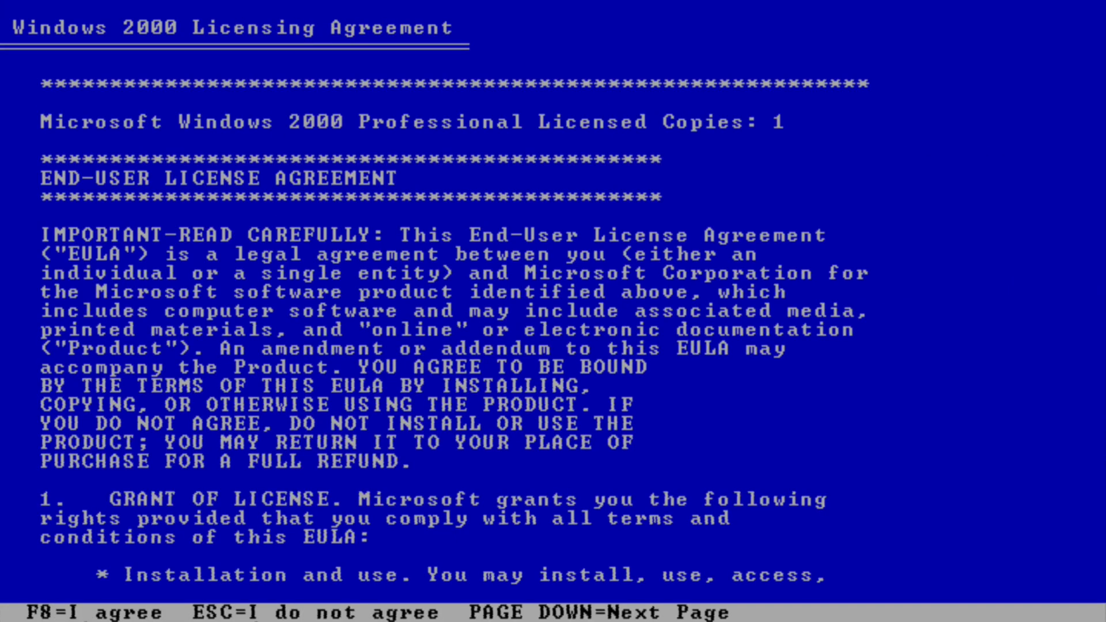
key(F8)
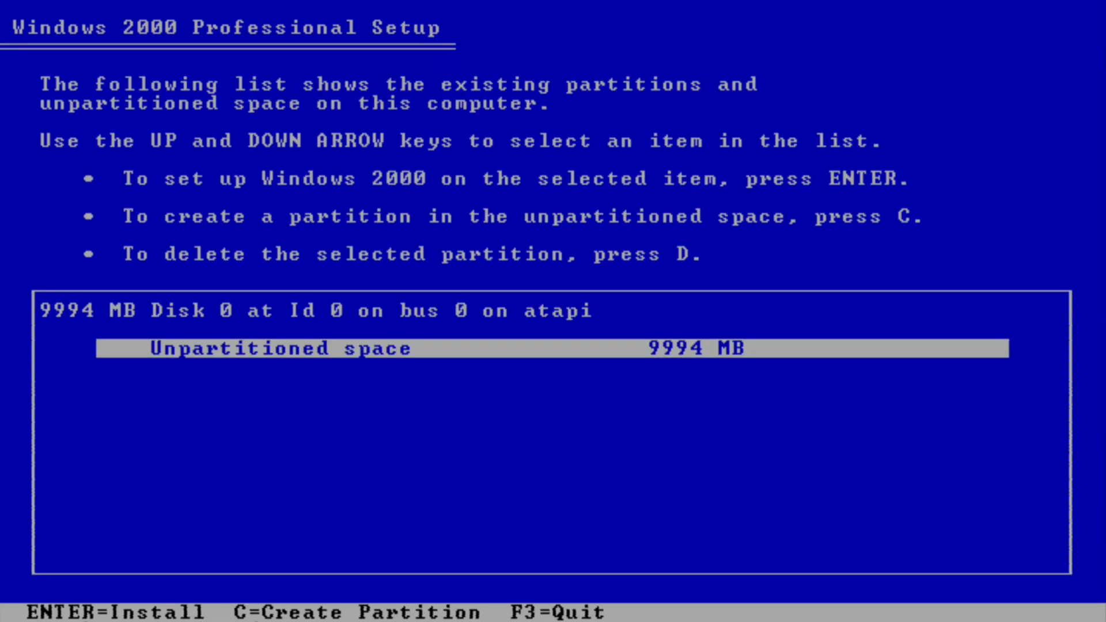
Install Windows 2000 on the unpartitioned space, formatting the new partition with the NTFS file system.
key(Return)
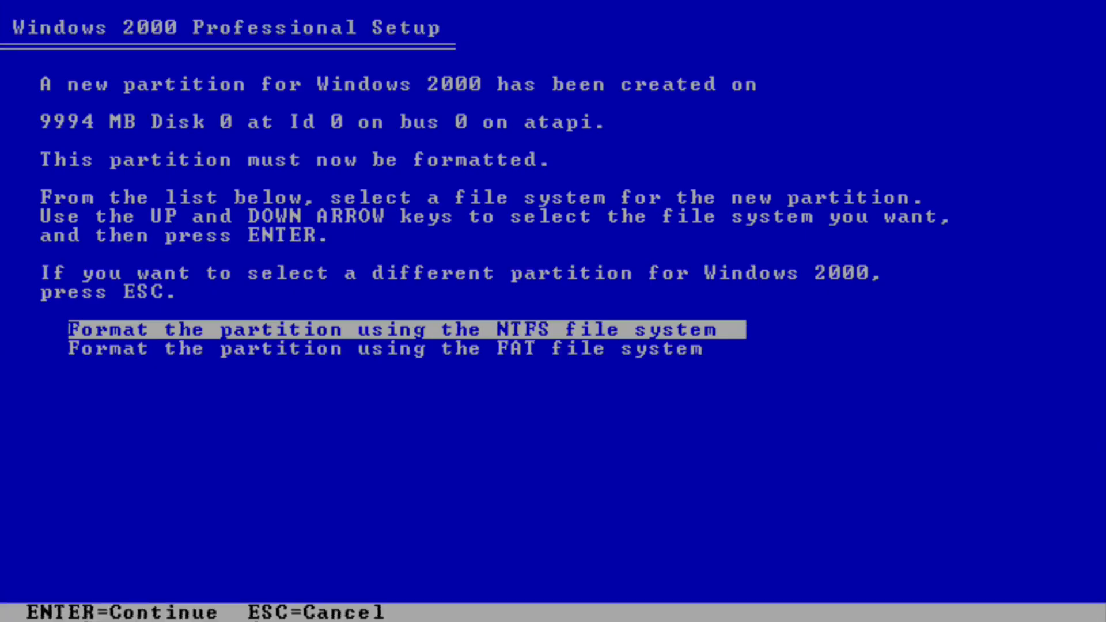
key(Return)
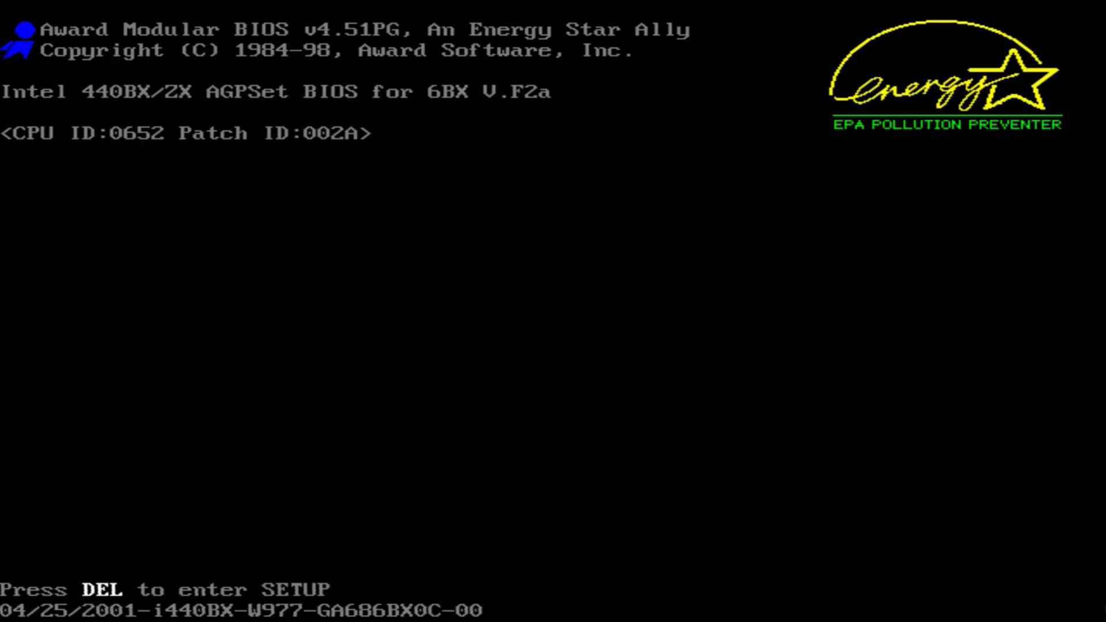
Enter the BIOS setup and set the Boot Sequence in BIOS Features Setup to C only.
key(Delete)
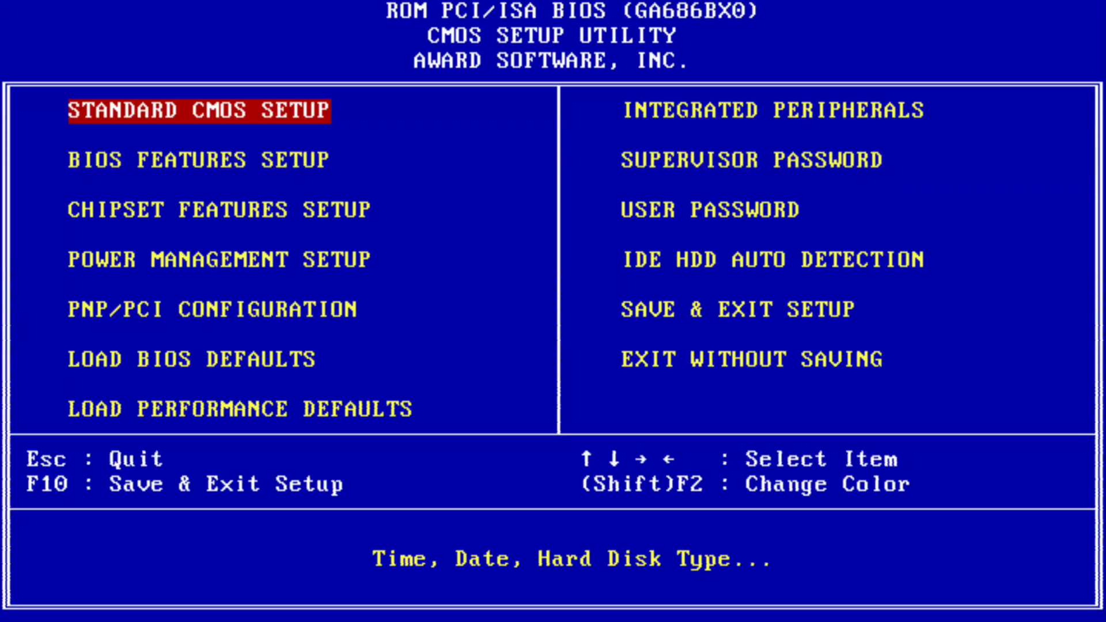
key(Down)
key(Return)
key(Down)
key(Down)
key(Down)
key(Down)
key(Down)
key(Down)
key(Down)
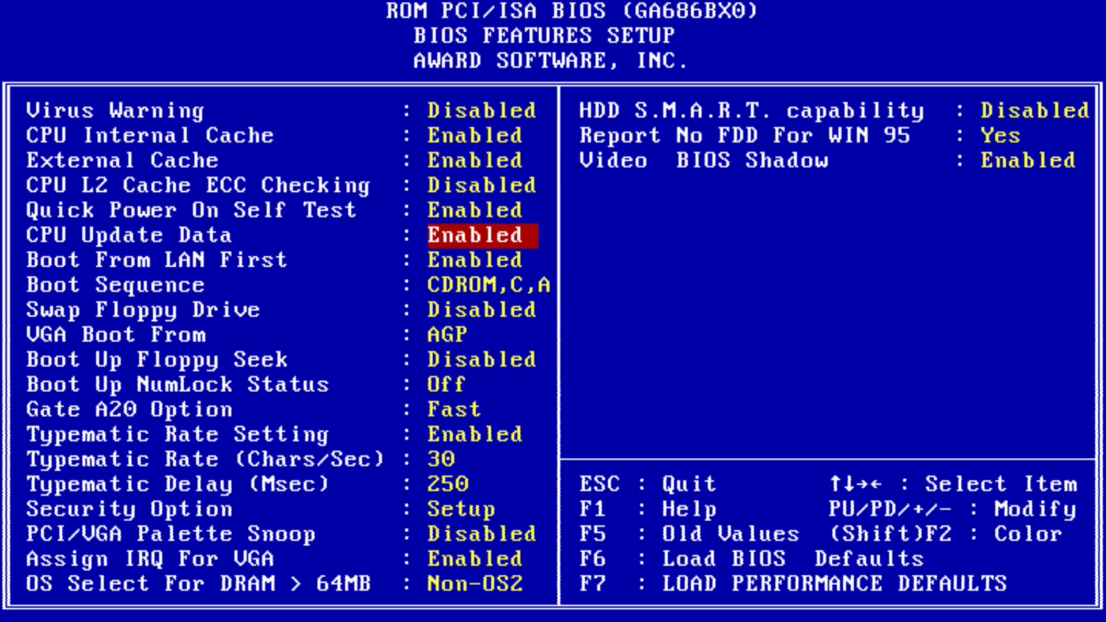
key(Page_Down)
key(Page_Down)
key(Page_Down)
key(Page_Down)
key(Page_Down)
key(Page_Down)
key(Page_Down)
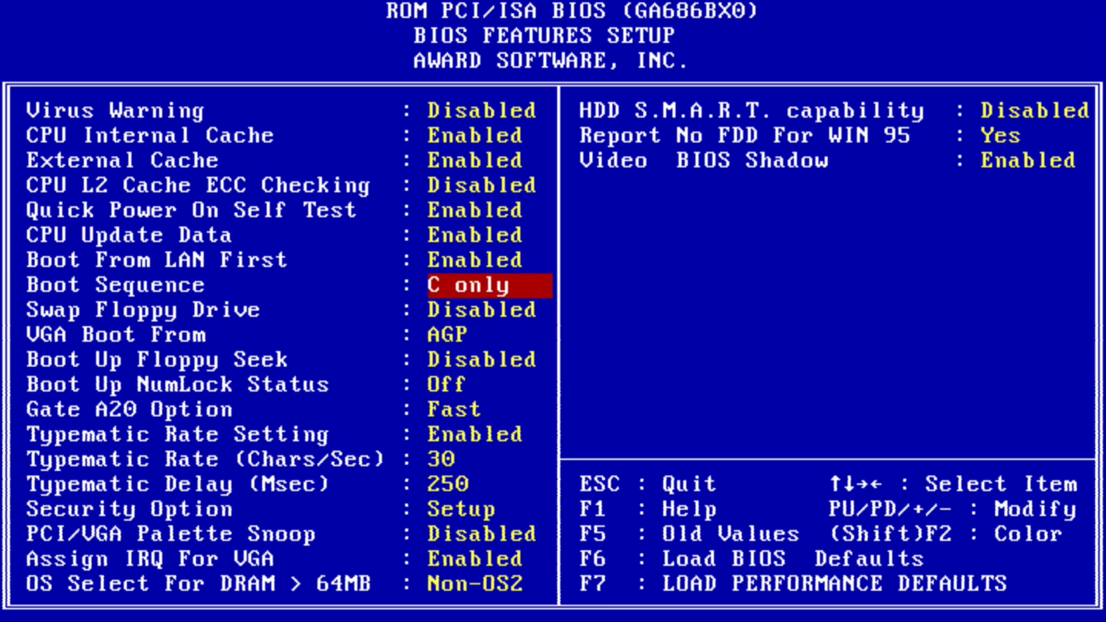
key(Page_Up)
key(Escape)
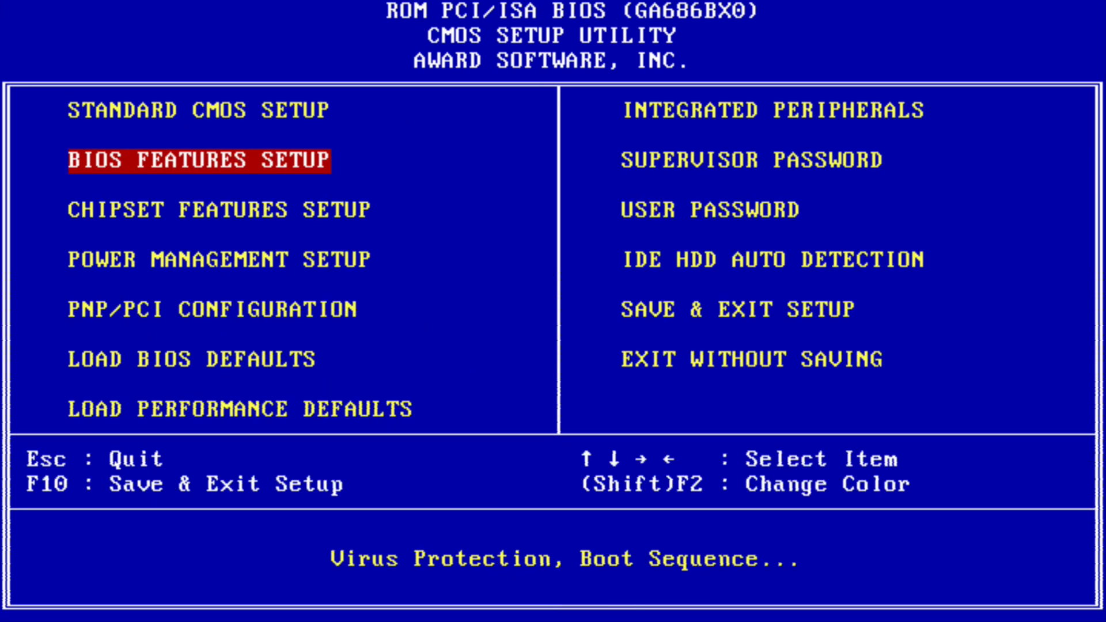
Save the BIOS settings to CMOS and exit so the machine boots from the hard disk.
key(Right)
key(Down)
key(Down)
key(Down)
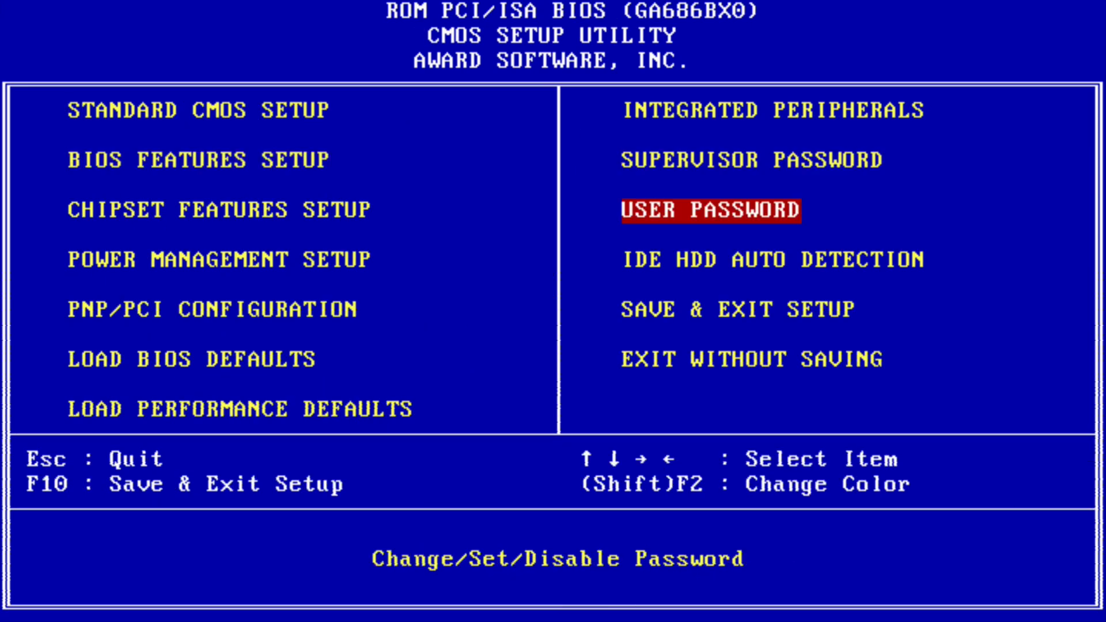
key(Return)
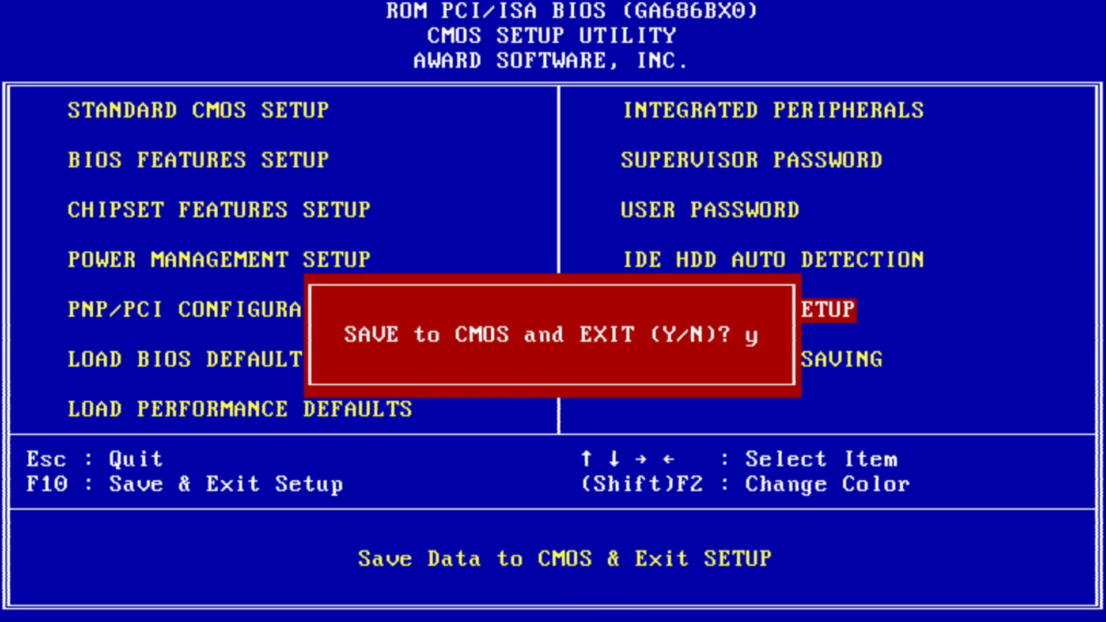
key(Return)
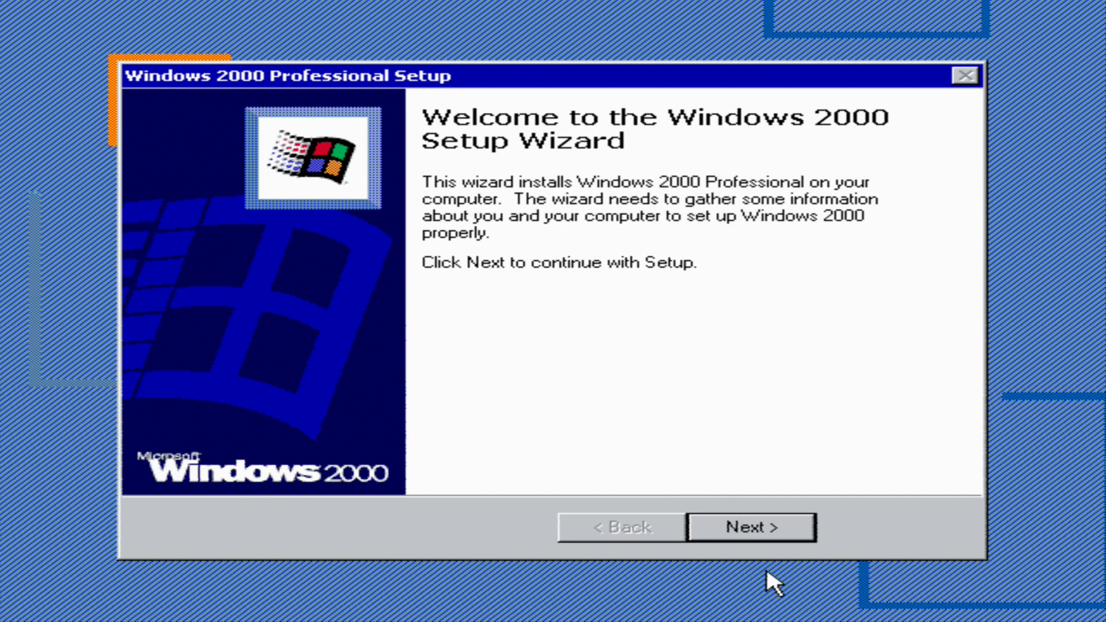
Start the Windows 2000 Setup Wizard and customize the user locale to English (United Kingdom).
click(743, 529)
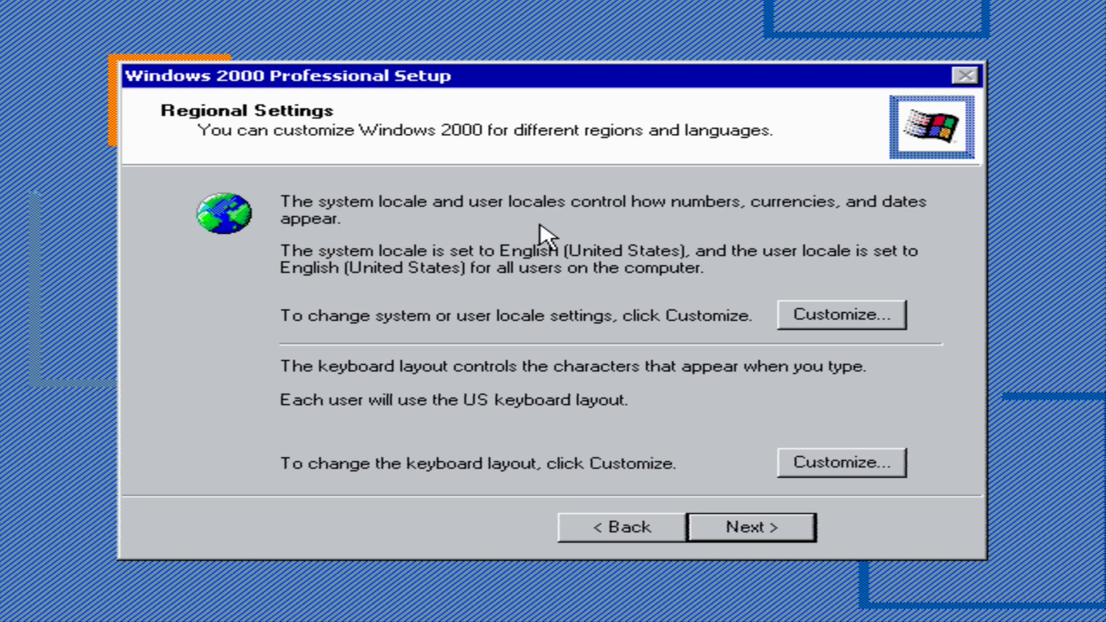
click(830, 320)
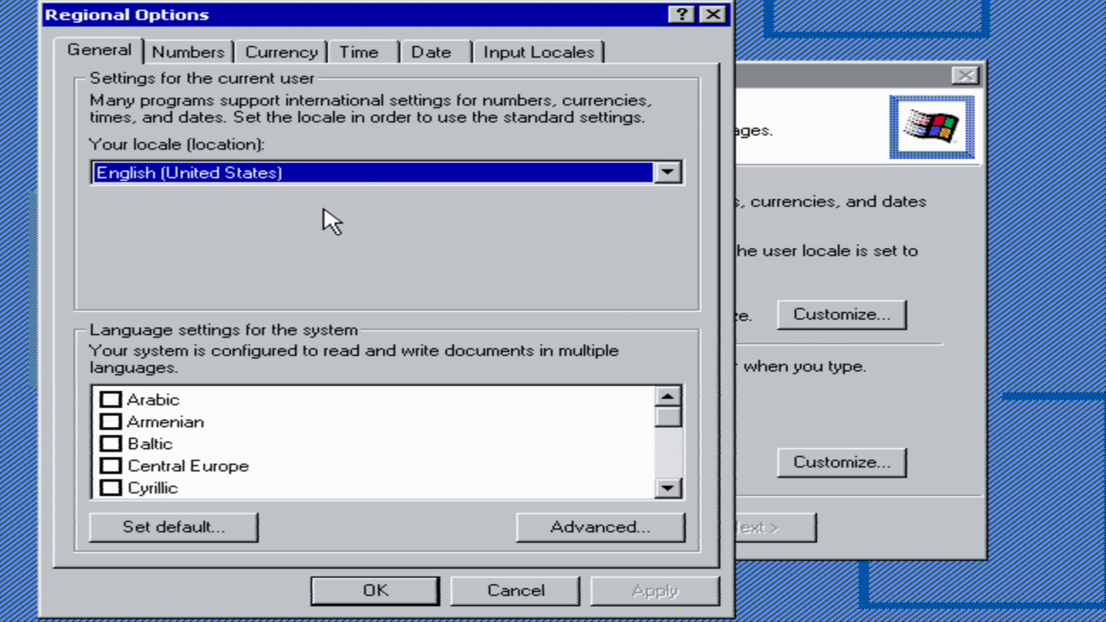
click(252, 182)
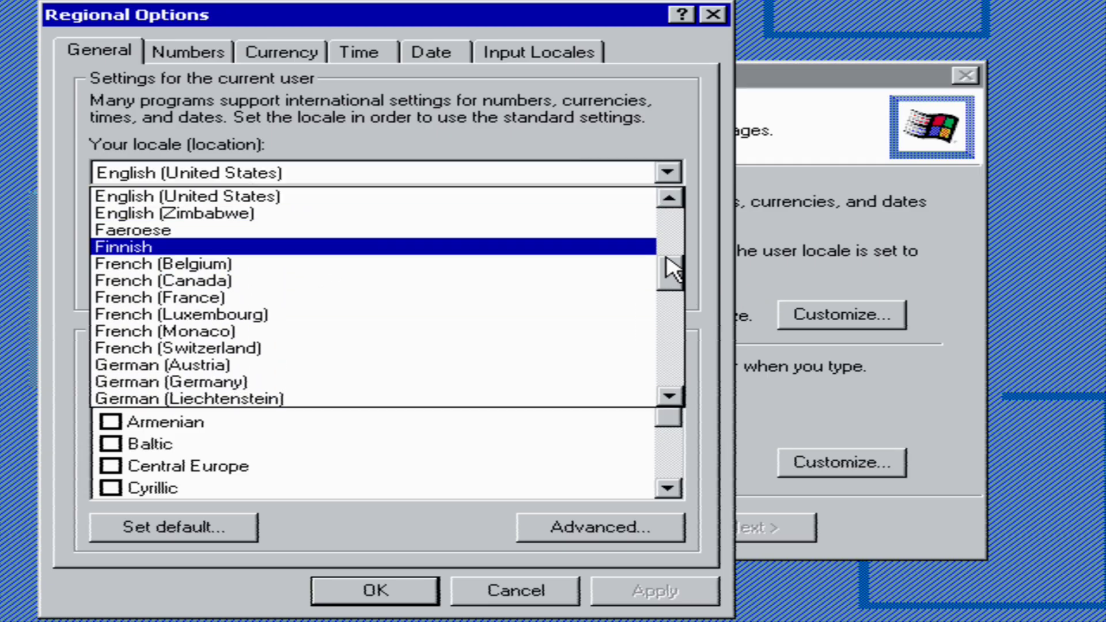
click(669, 198)
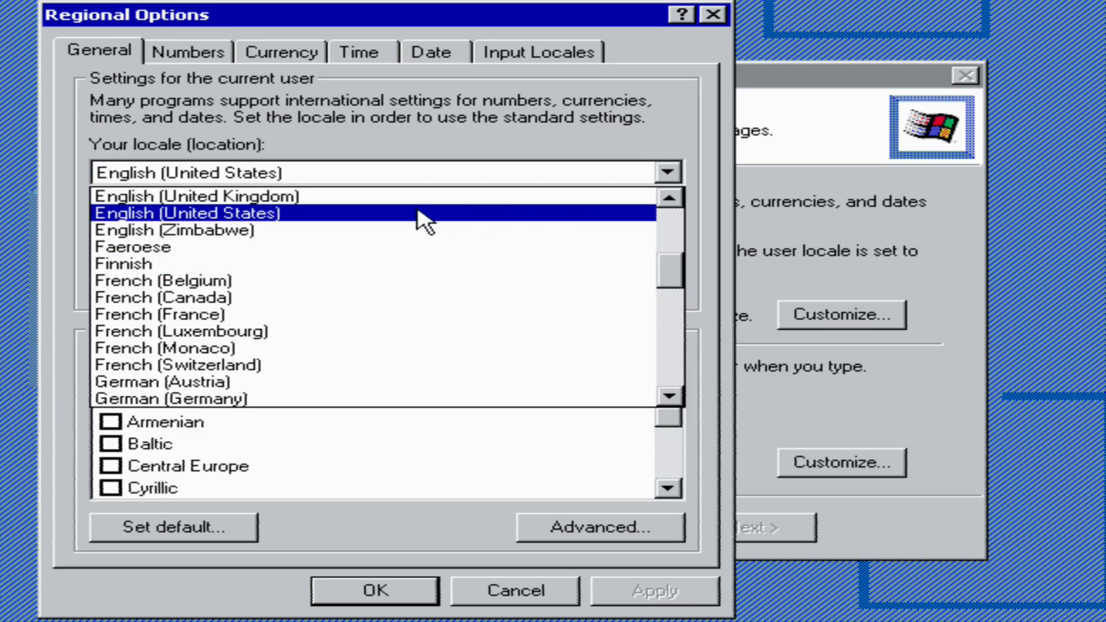
click(404, 196)
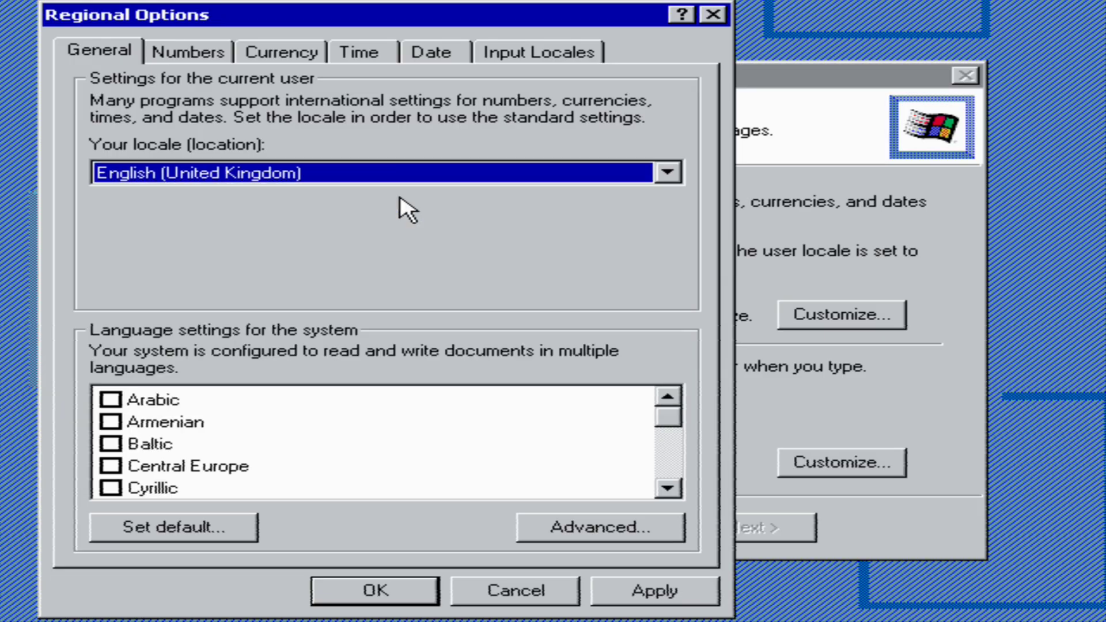
click(666, 604)
click(377, 600)
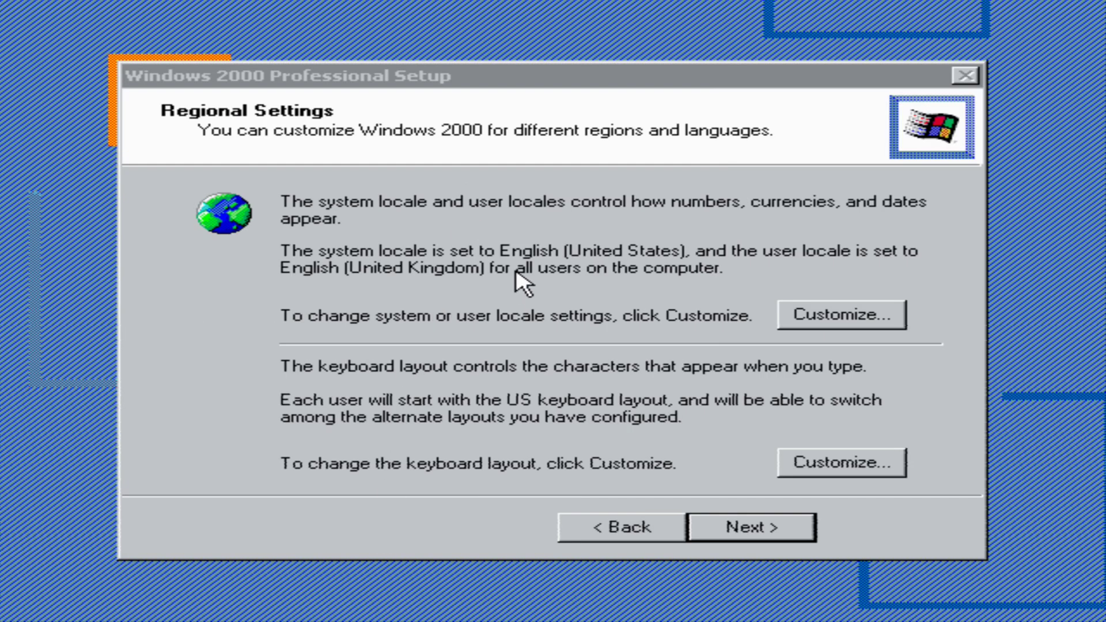
Make English (United Kingdom) the default input locale and try to remove the English (United States) one.
click(808, 457)
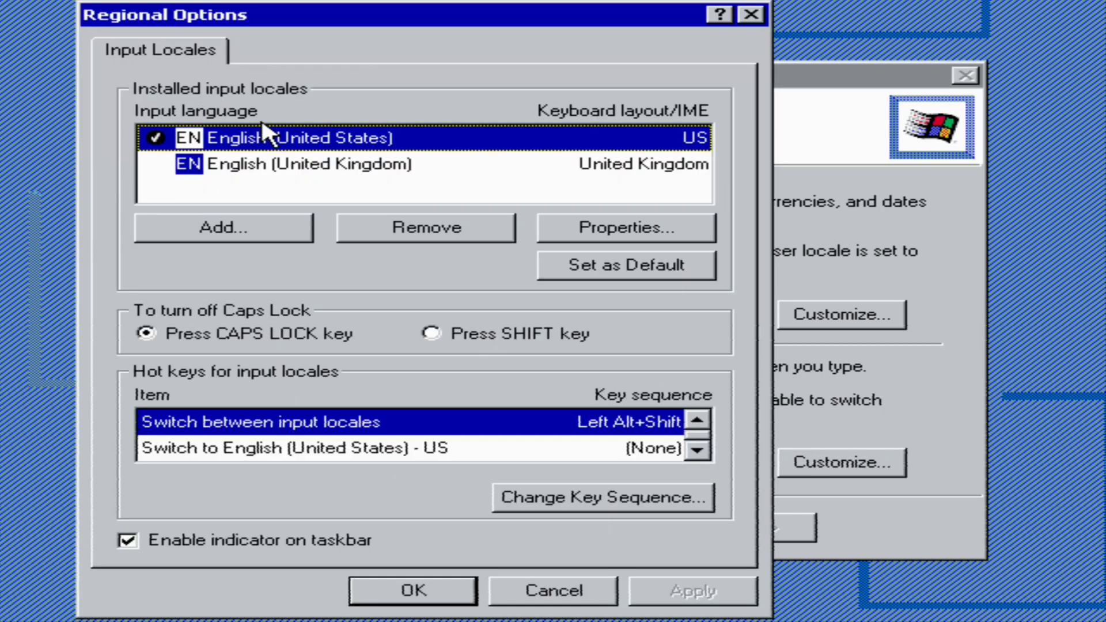
click(275, 164)
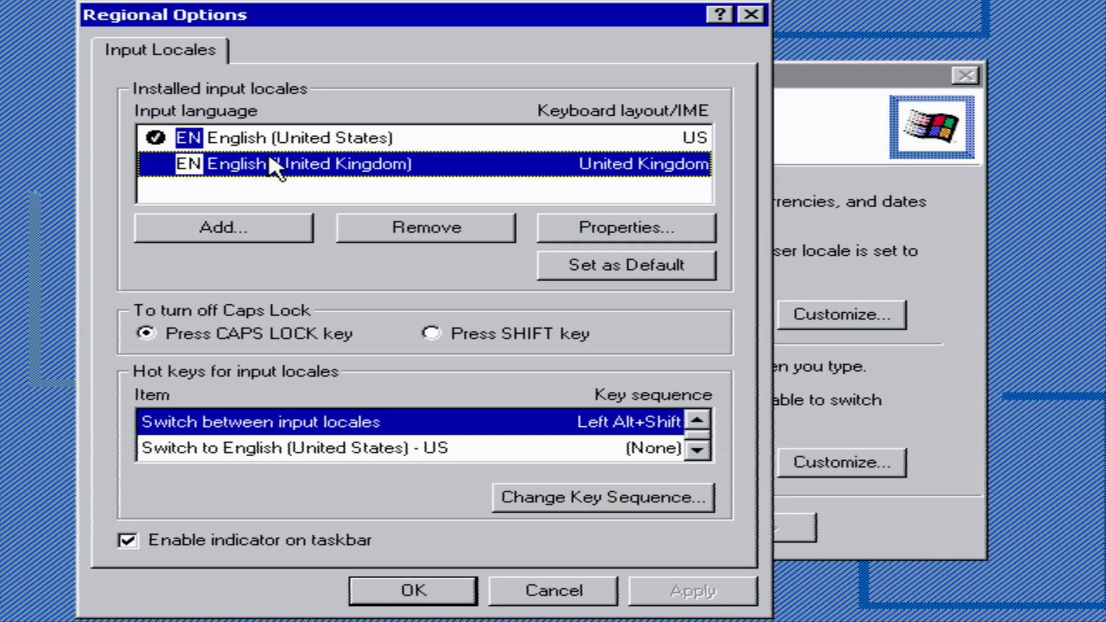
click(544, 266)
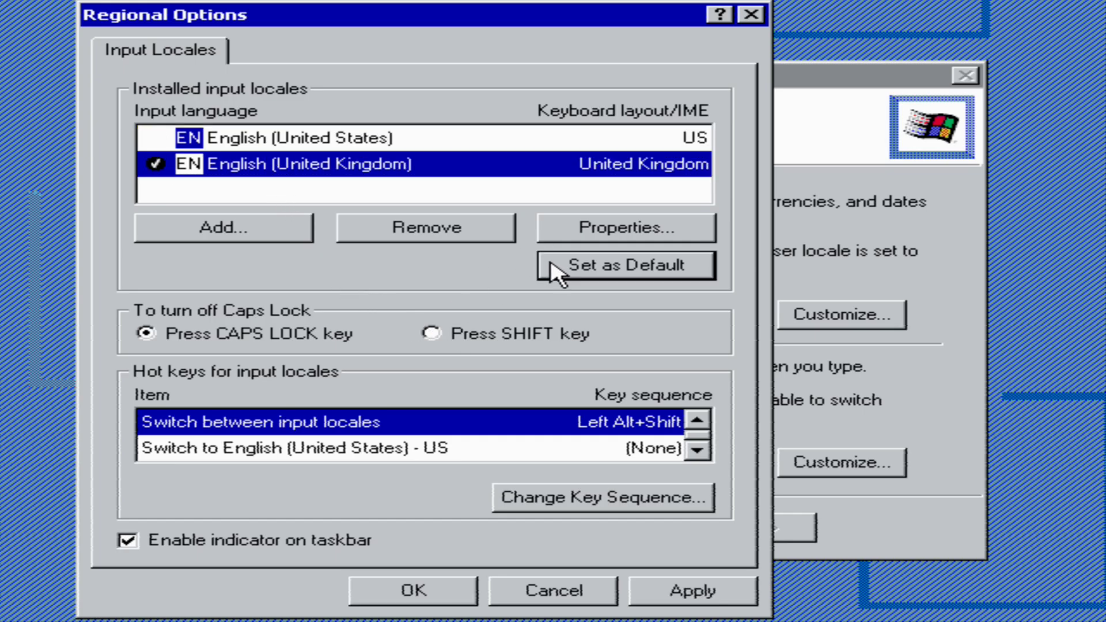
click(350, 145)
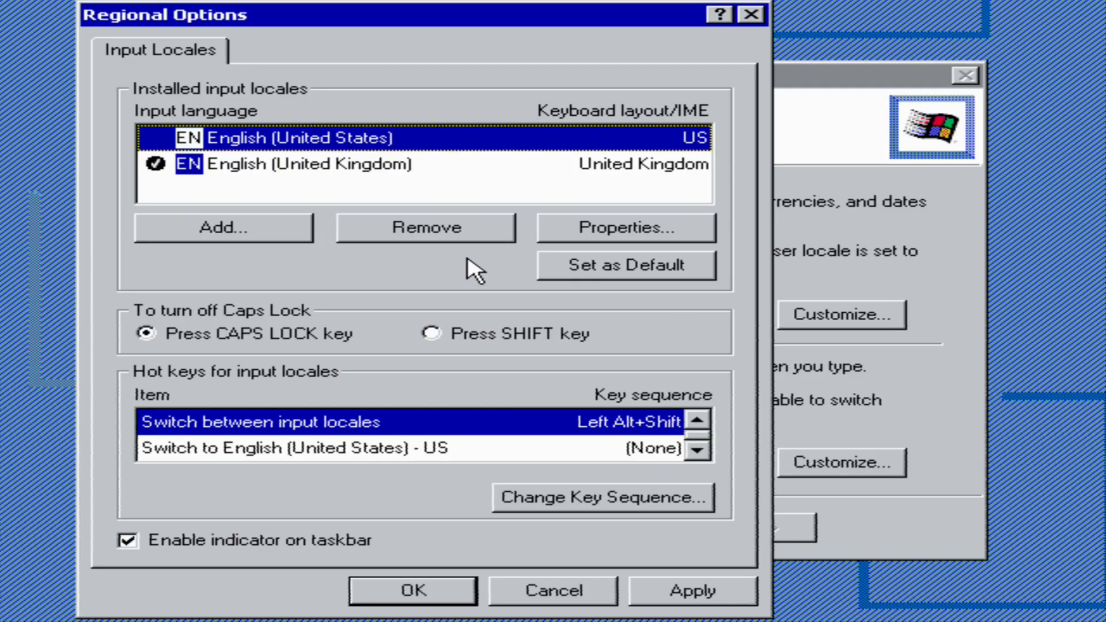
click(416, 233)
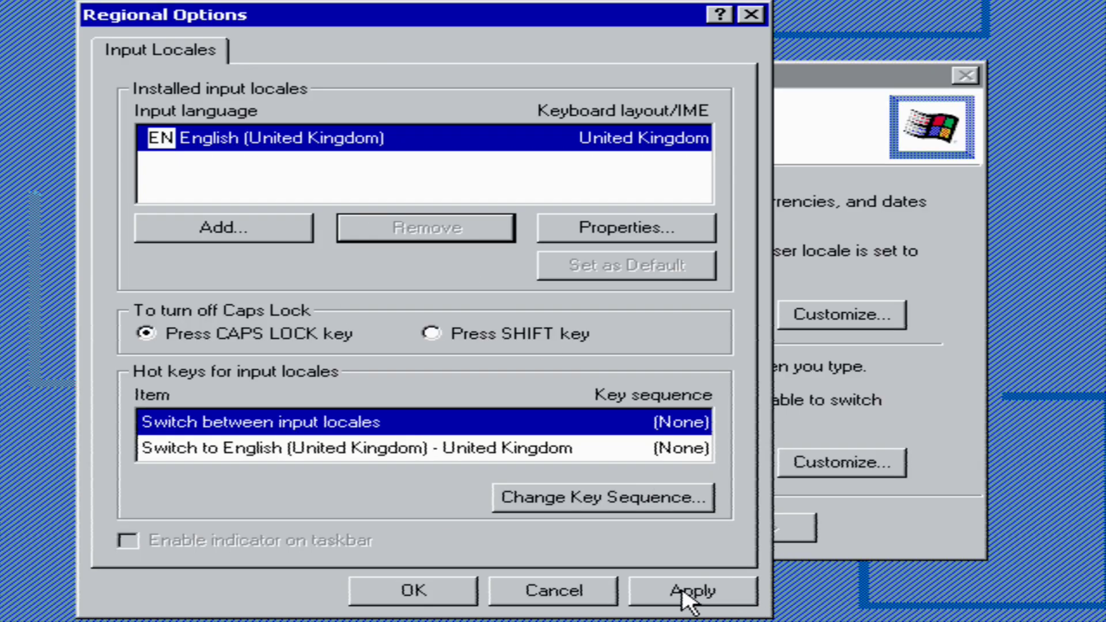
click(501, 461)
click(654, 597)
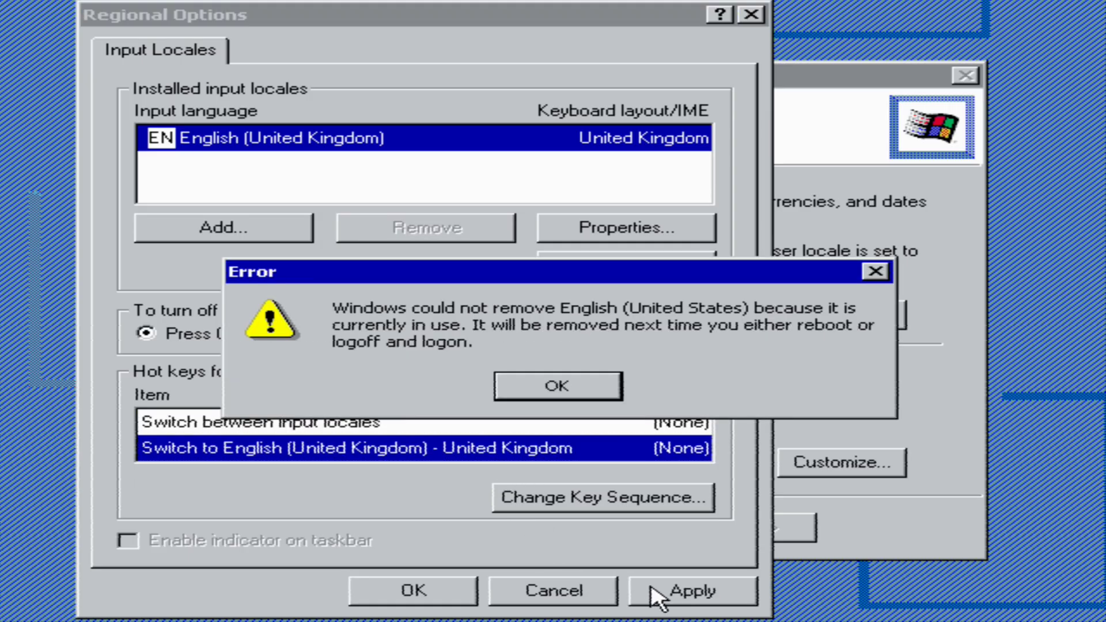
click(597, 392)
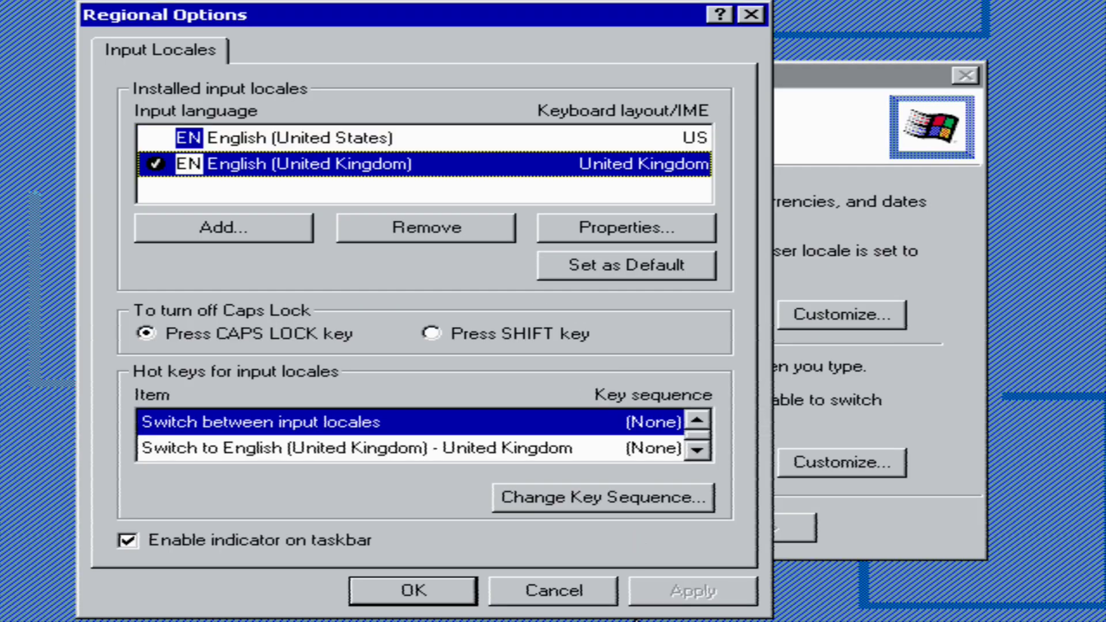
Remove the English (United States) input locale and apply the keyboard layout change.
click(221, 139)
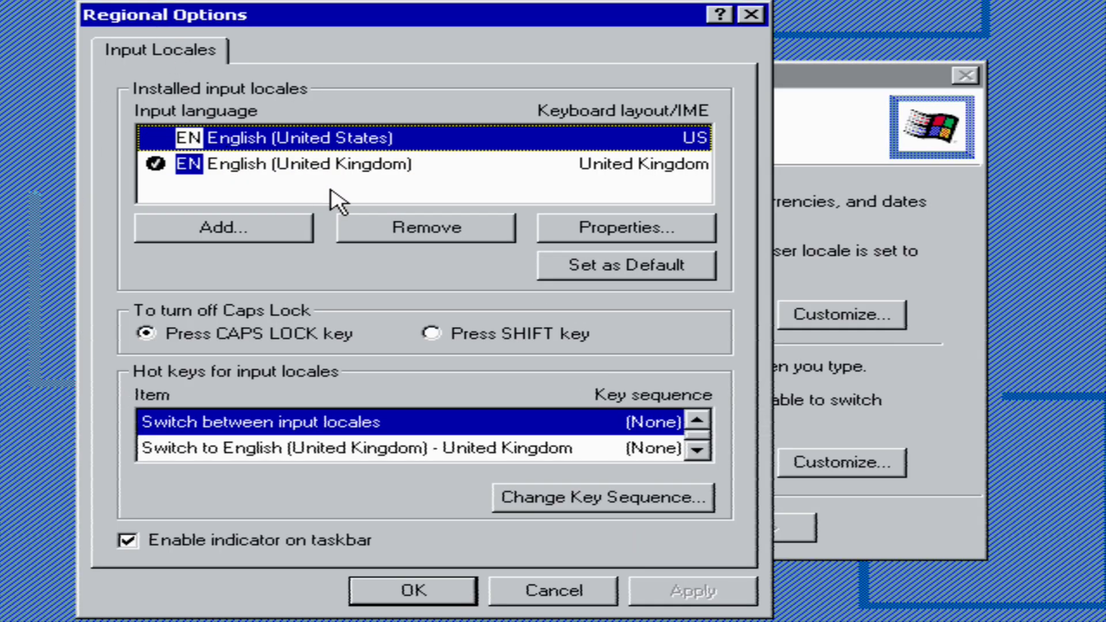
click(374, 232)
click(686, 582)
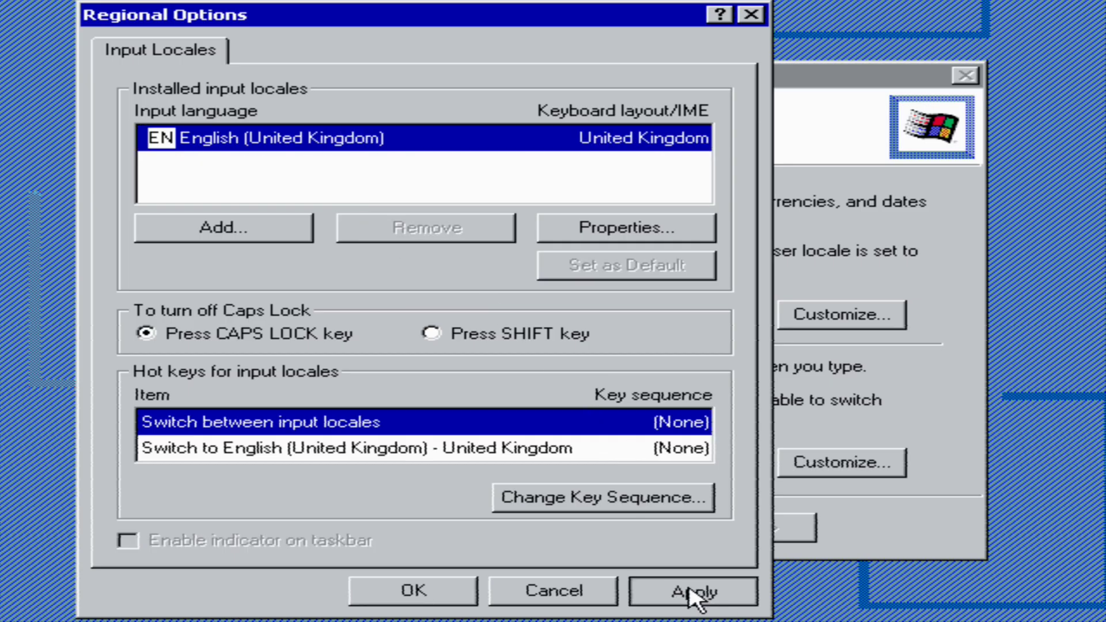
click(425, 591)
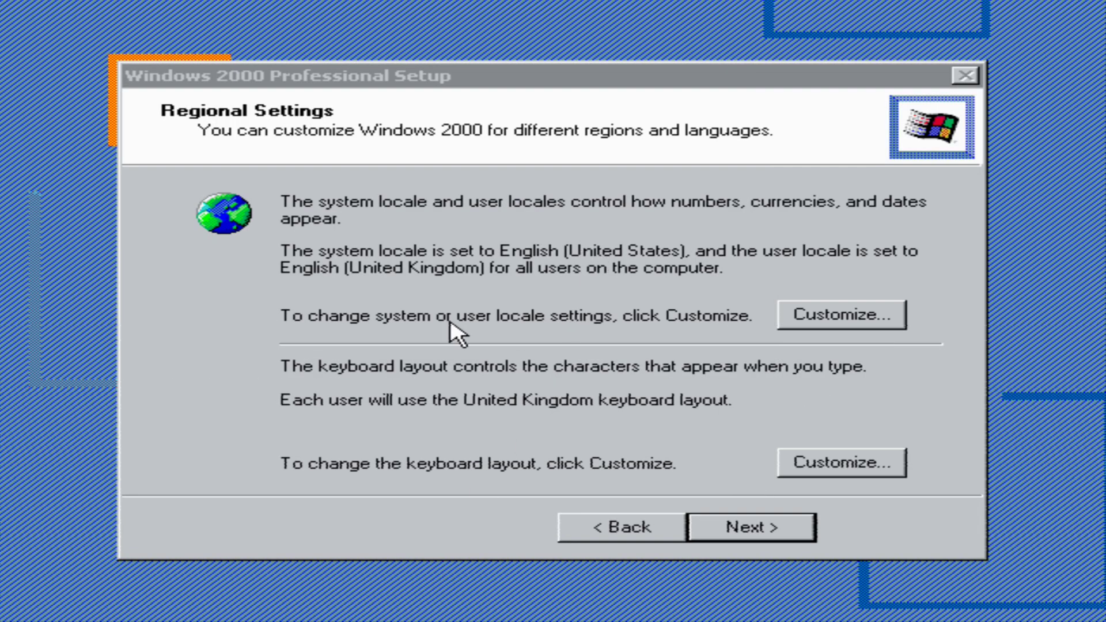
Review the system language settings and installed input locales in the Regional Options.
click(860, 327)
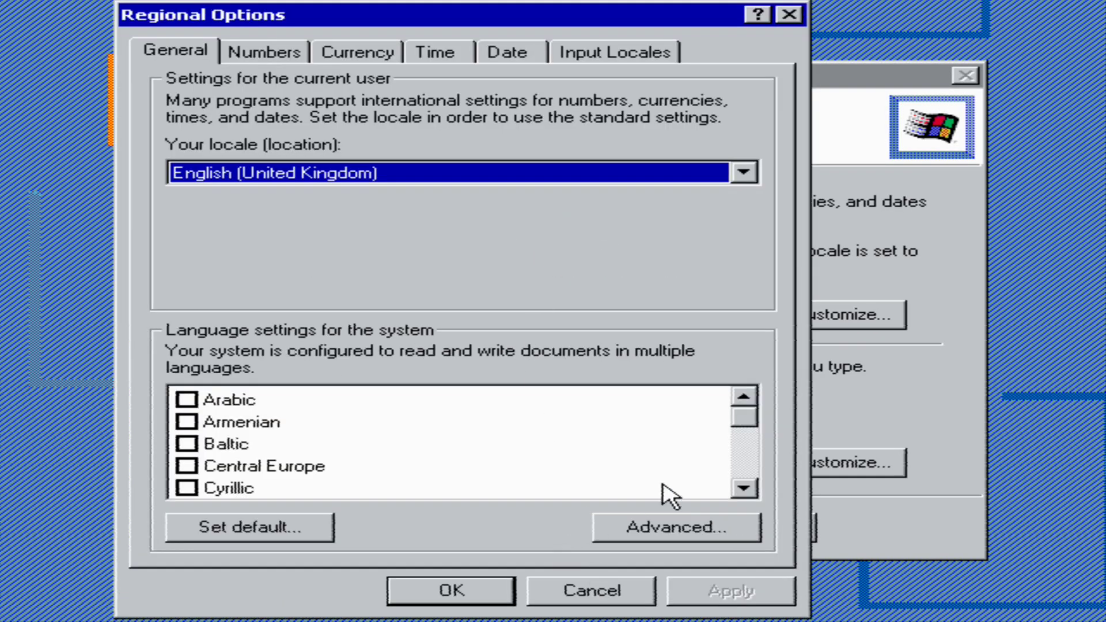
click(699, 527)
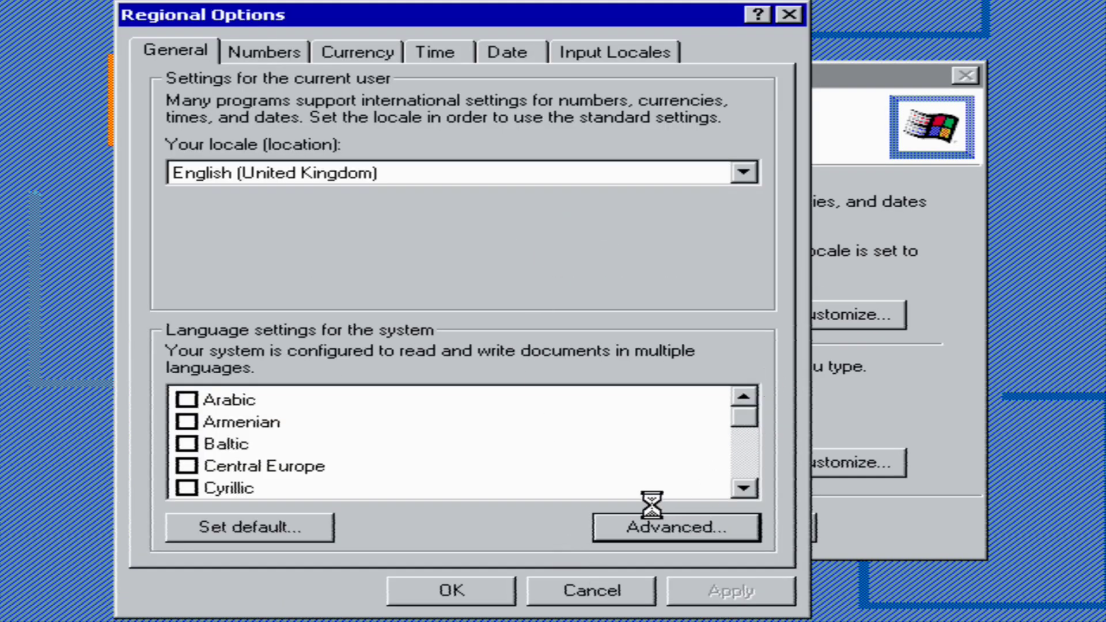
click(737, 324)
mouse_move(751, 420)
mouse_down()
mouse_move(741, 427)
mouse_move(746, 486)
mouse_move(743, 410)
mouse_up()
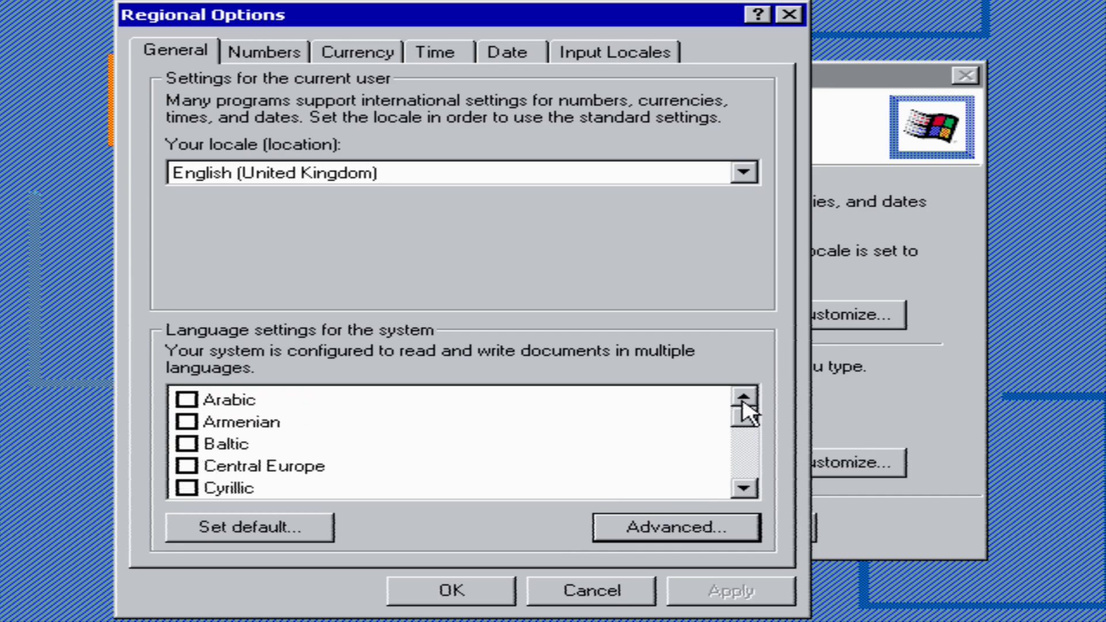
click(374, 56)
click(631, 67)
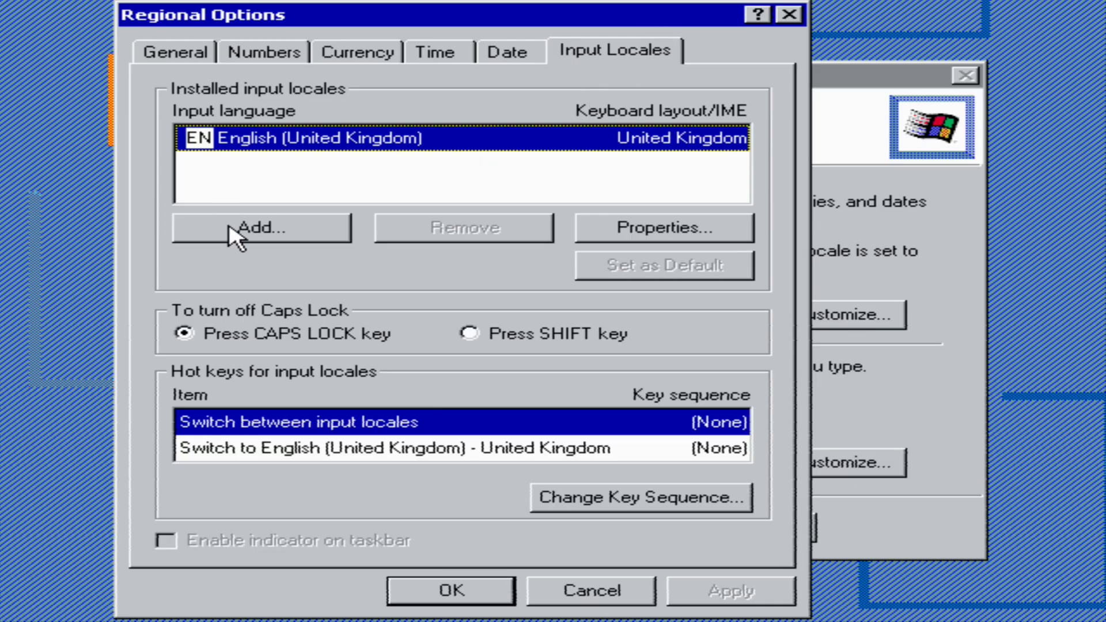
click(506, 588)
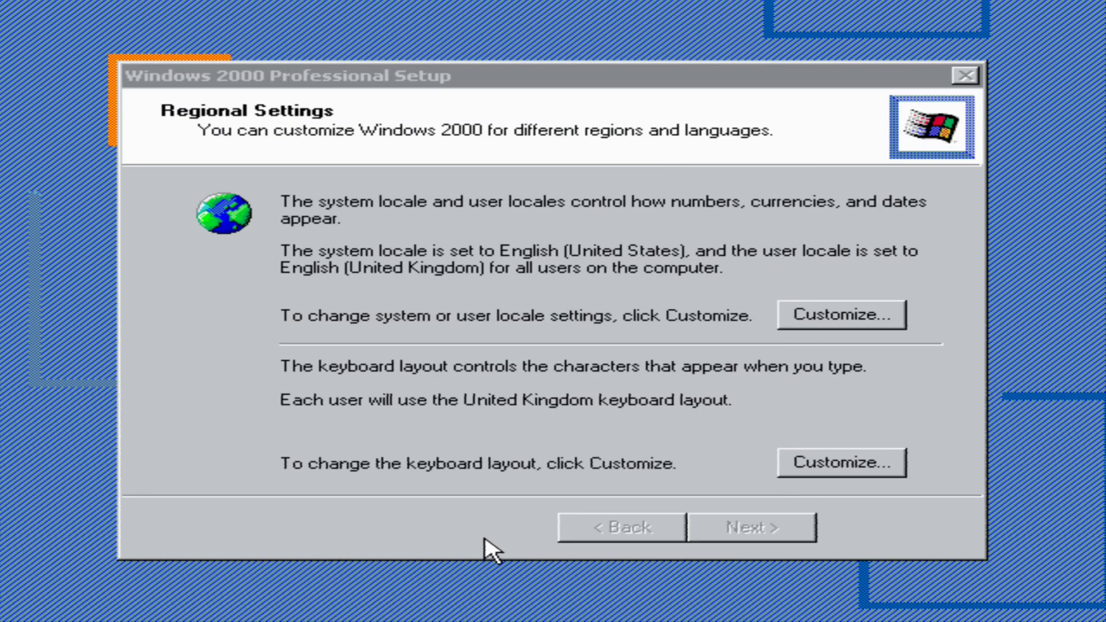
Accept the regional settings and personalize the software with the name PCem Tutorial, leaving the organization blank.
click(714, 526)
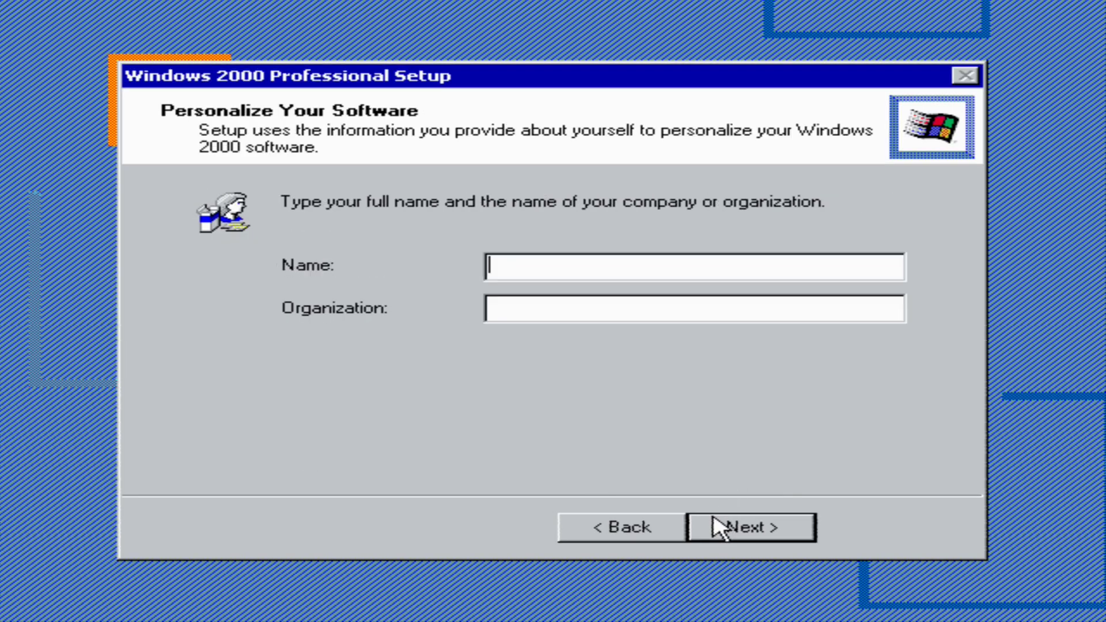
key(Return)
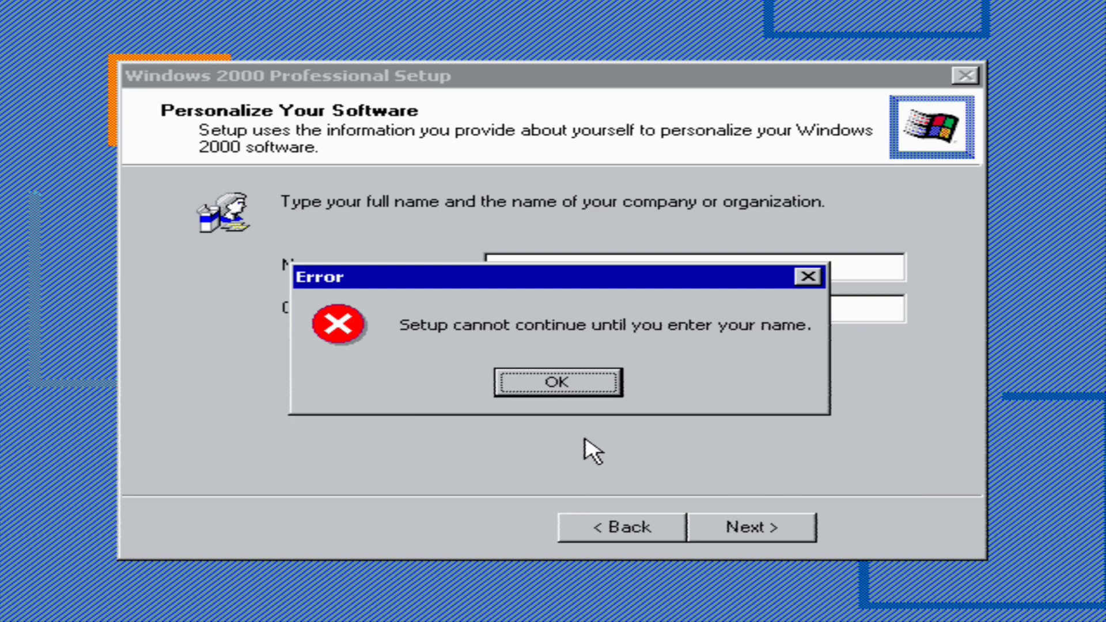
click(533, 381)
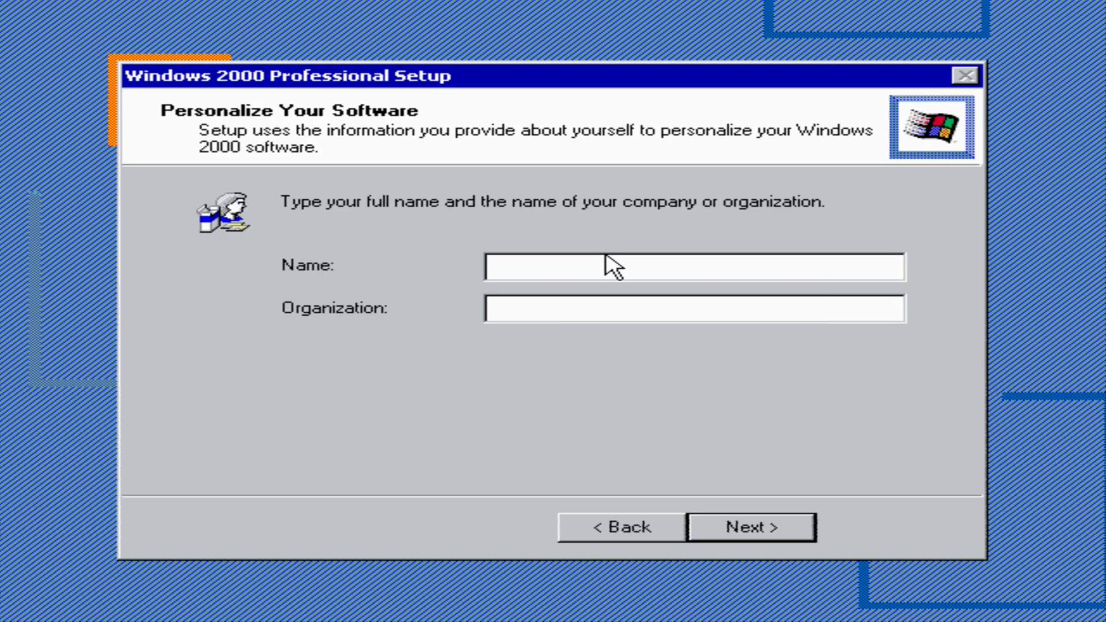
text(PCem Tutorial)
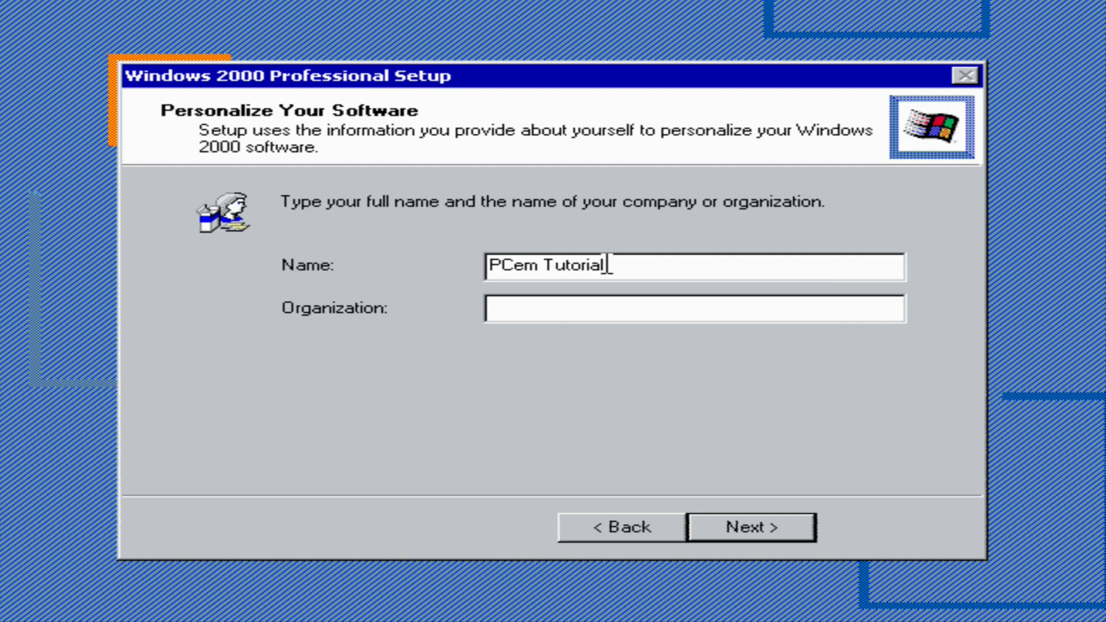
click(715, 529)
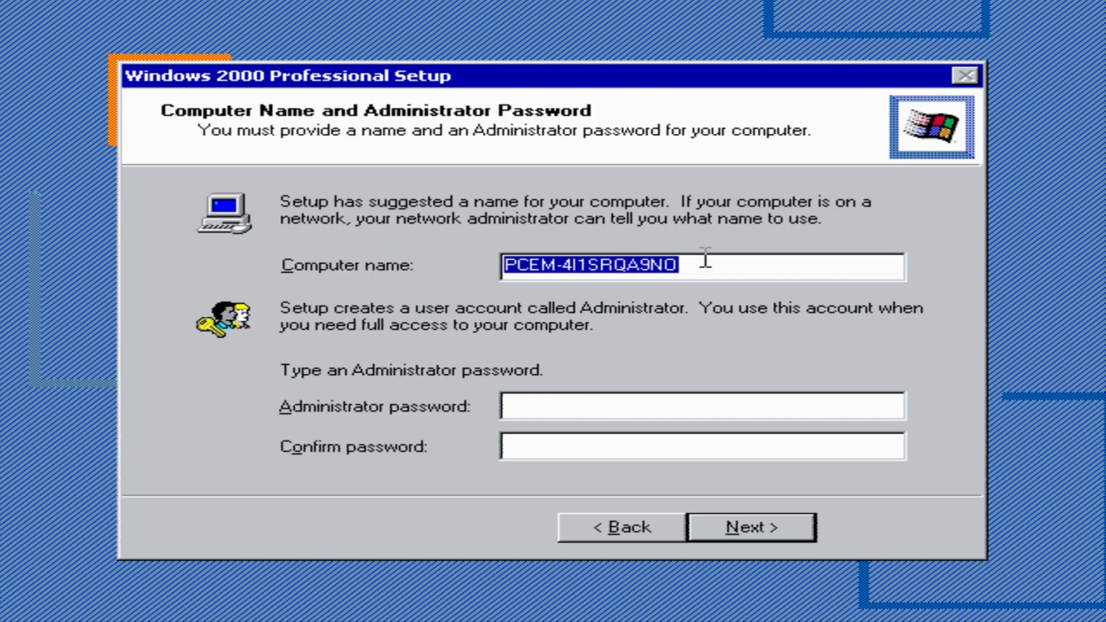
Keep the suggested computer name, enter an Administrator password and fill in its confirmation.
key(Tab)
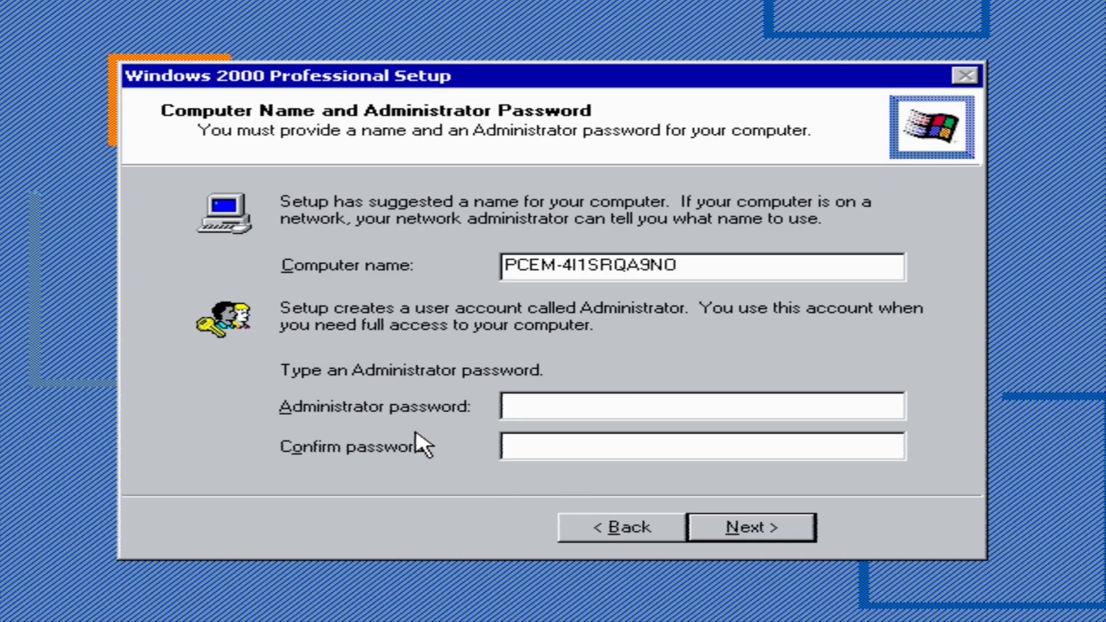
text(**)
click(521, 438)
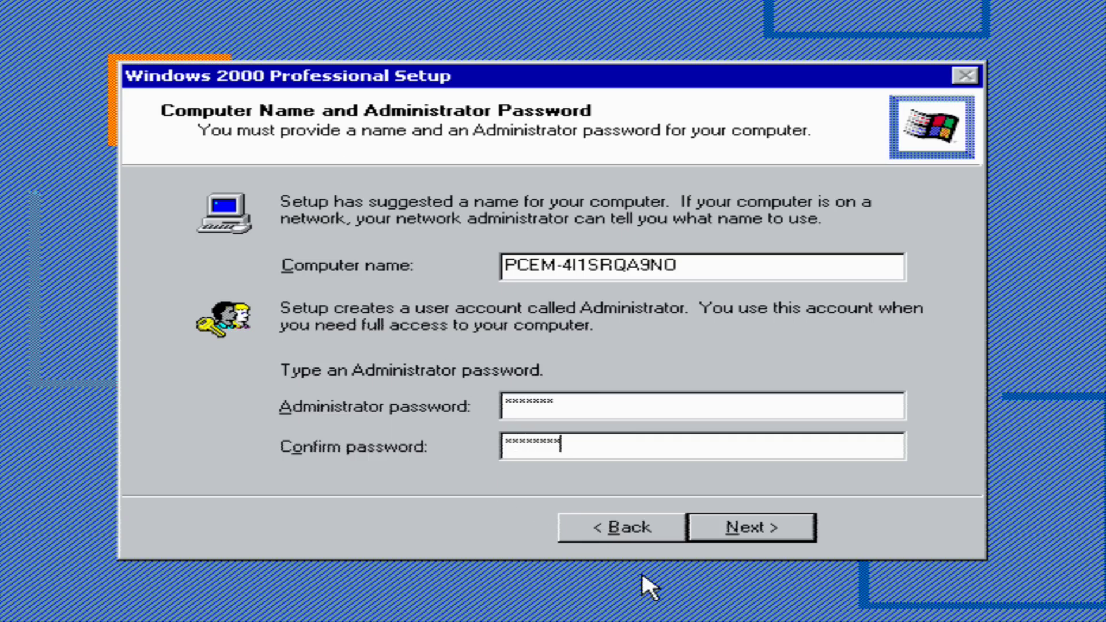
Submit the Administrator password, dismiss the error and continue with both password fields left blank.
click(769, 526)
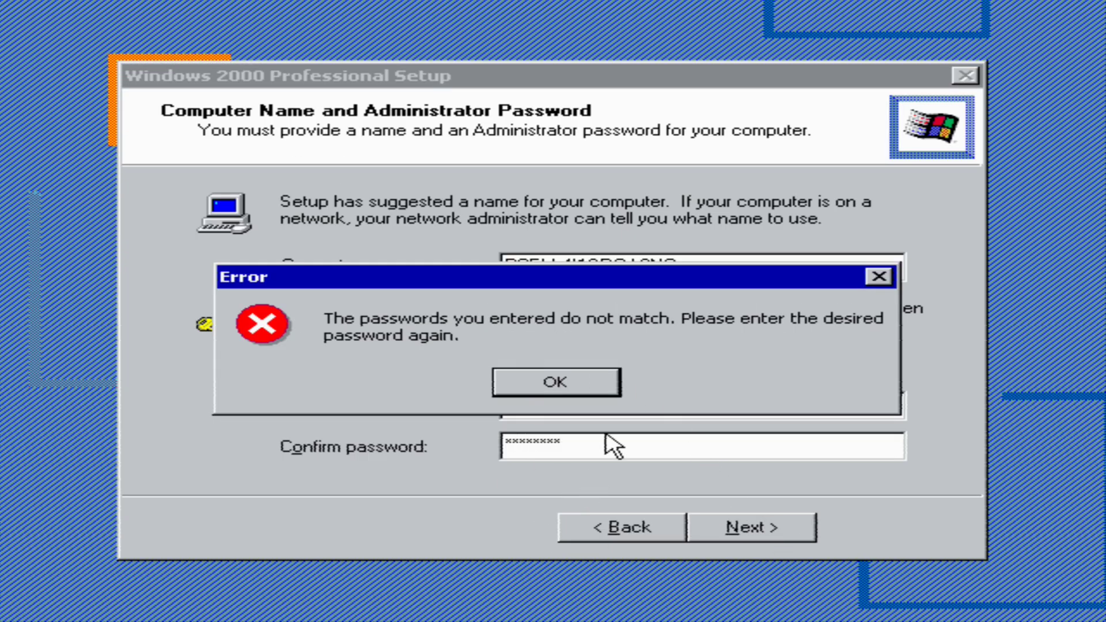
click(562, 393)
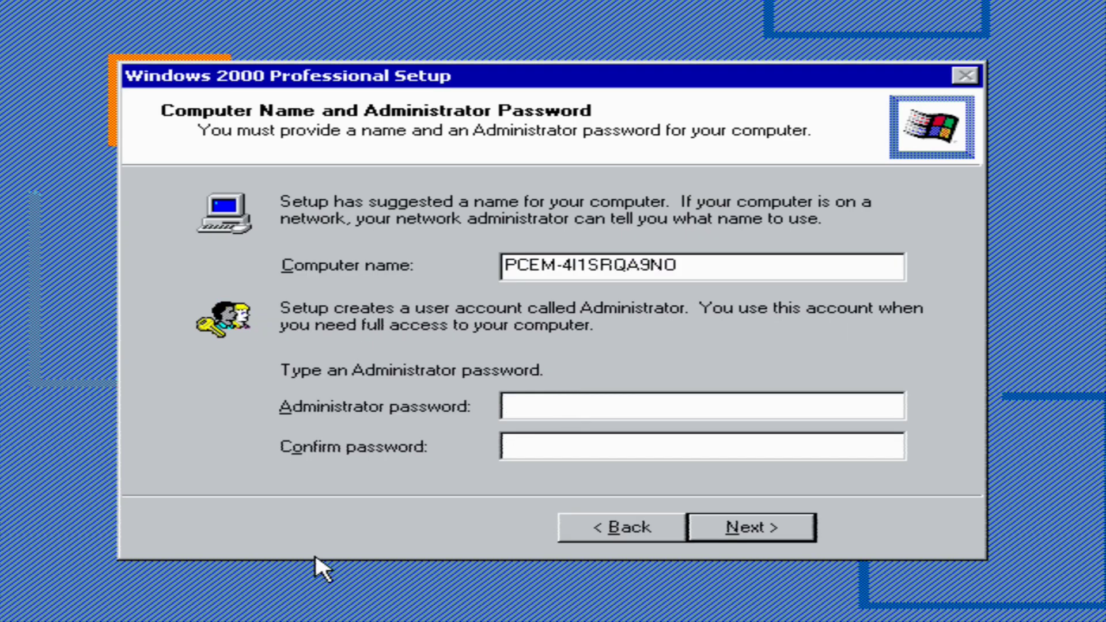
click(731, 528)
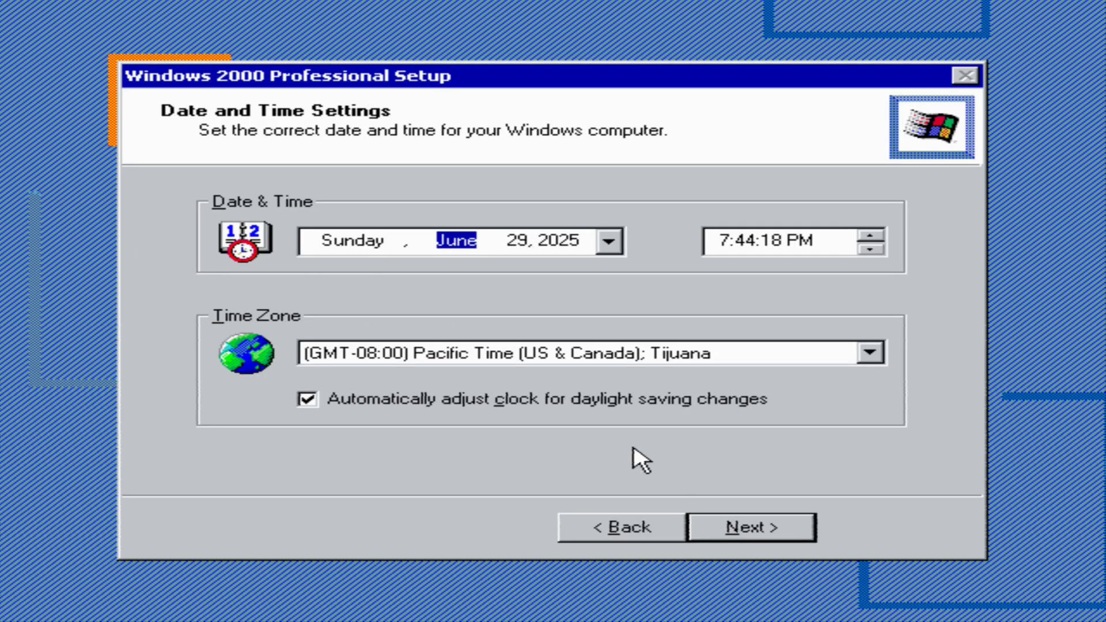
Set the time zone to (GMT) Greenwich Mean Time : Dublin, Edinburgh, Lisbon, London and accept the date and time settings.
click(517, 361)
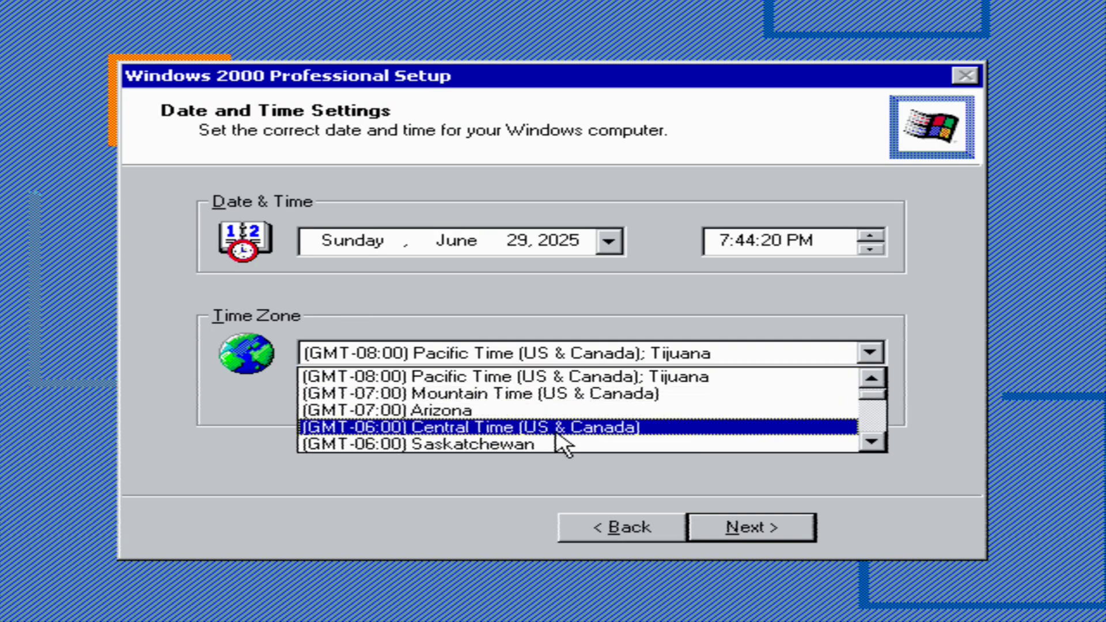
drag(871, 444, 869, 450)
click(833, 429)
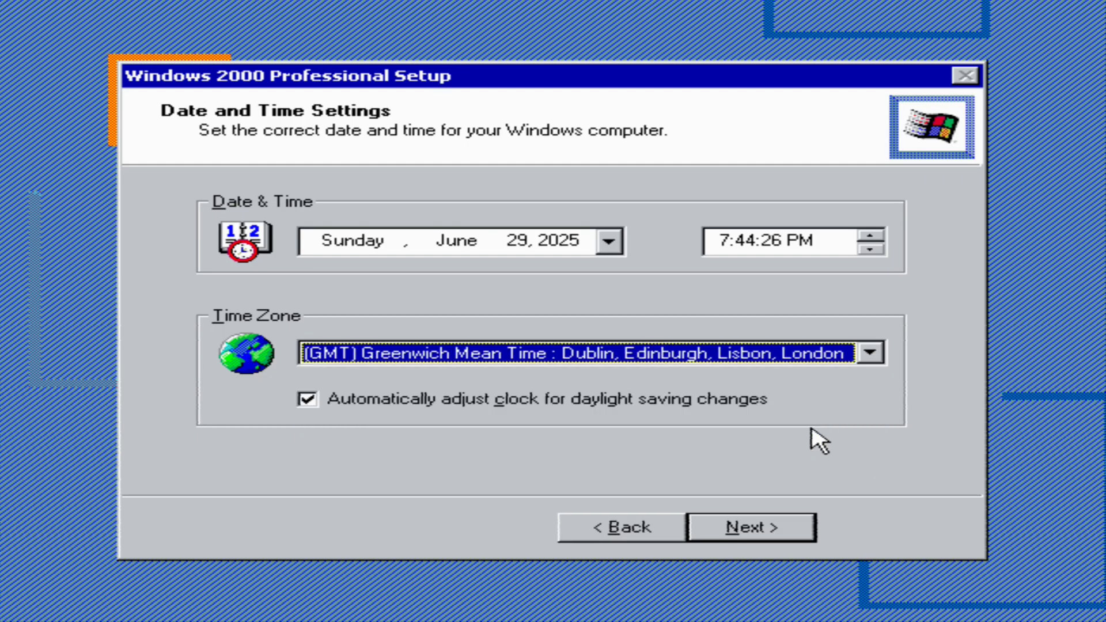
click(765, 536)
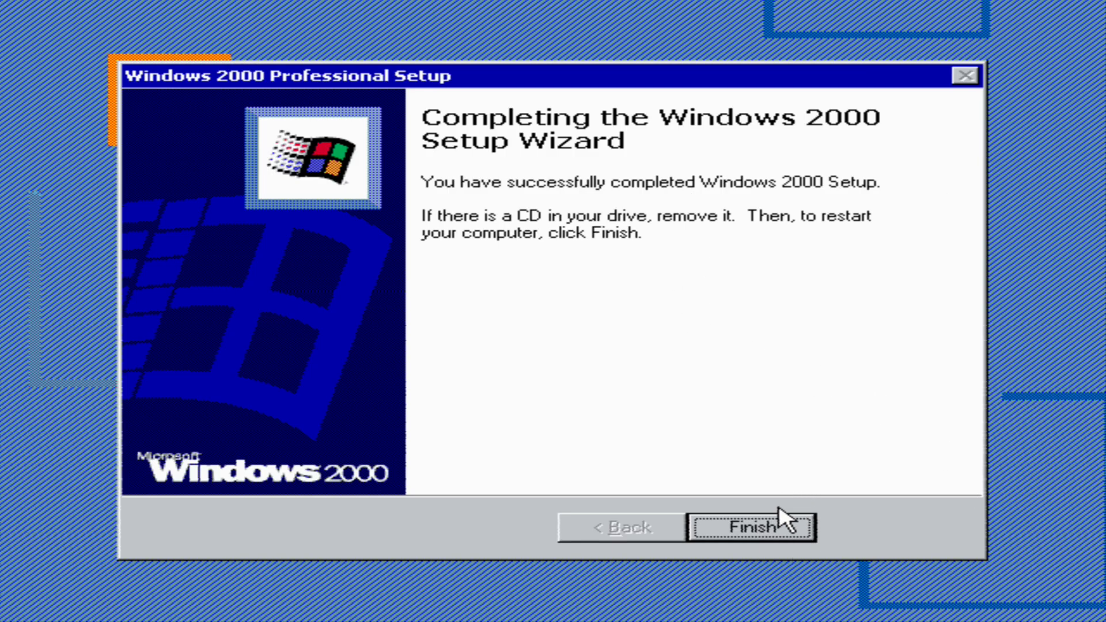
Finish Windows 2000 Setup and complete the Network Identification Wizard with automatic logon for PCem Tutorial, leaving the password blank.
click(775, 530)
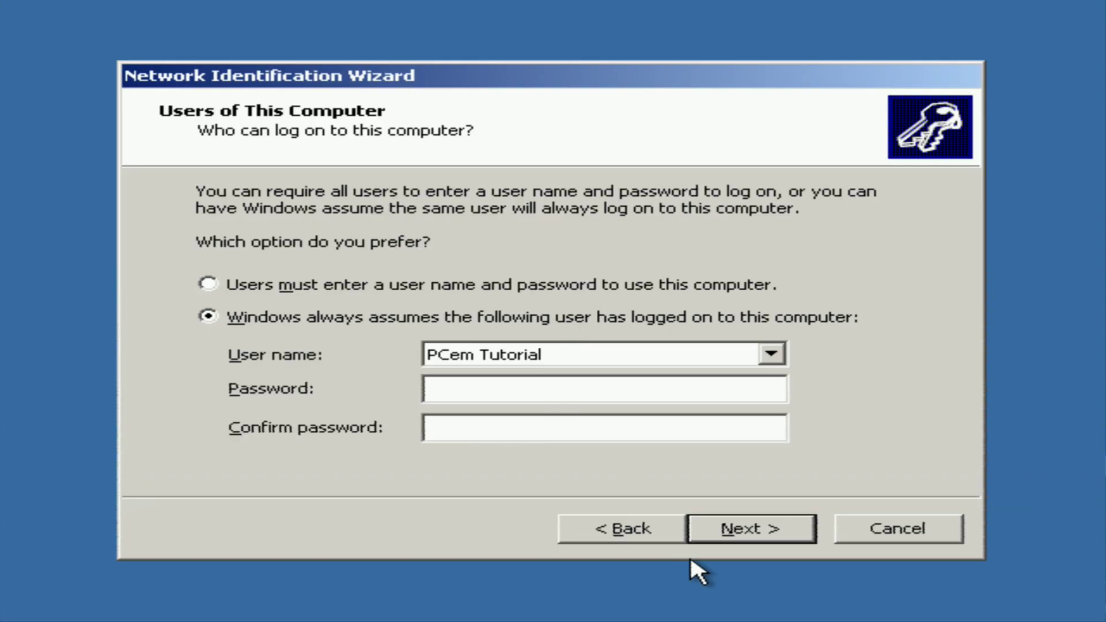
click(766, 536)
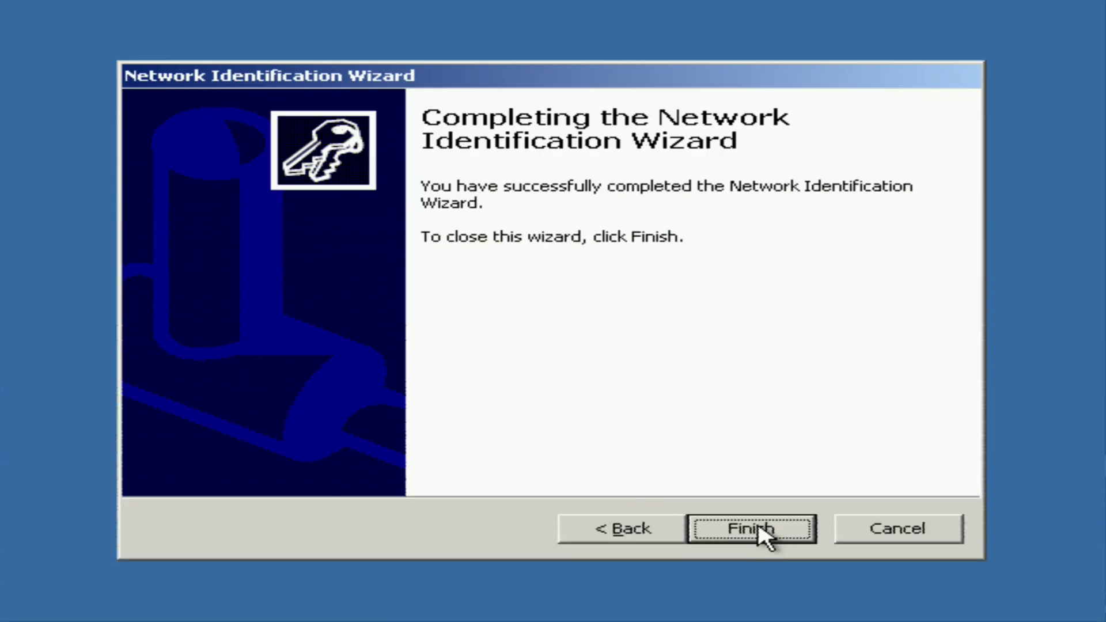
click(758, 527)
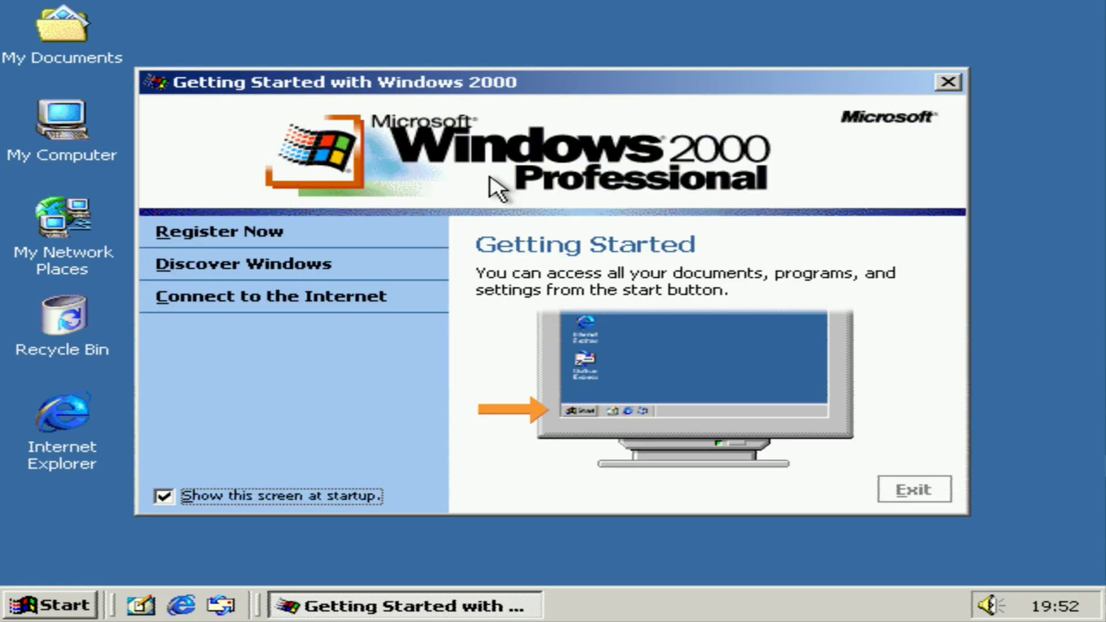
Stop the Getting Started with Windows 2000 screen from showing at startup and exit it.
click(231, 497)
click(910, 491)
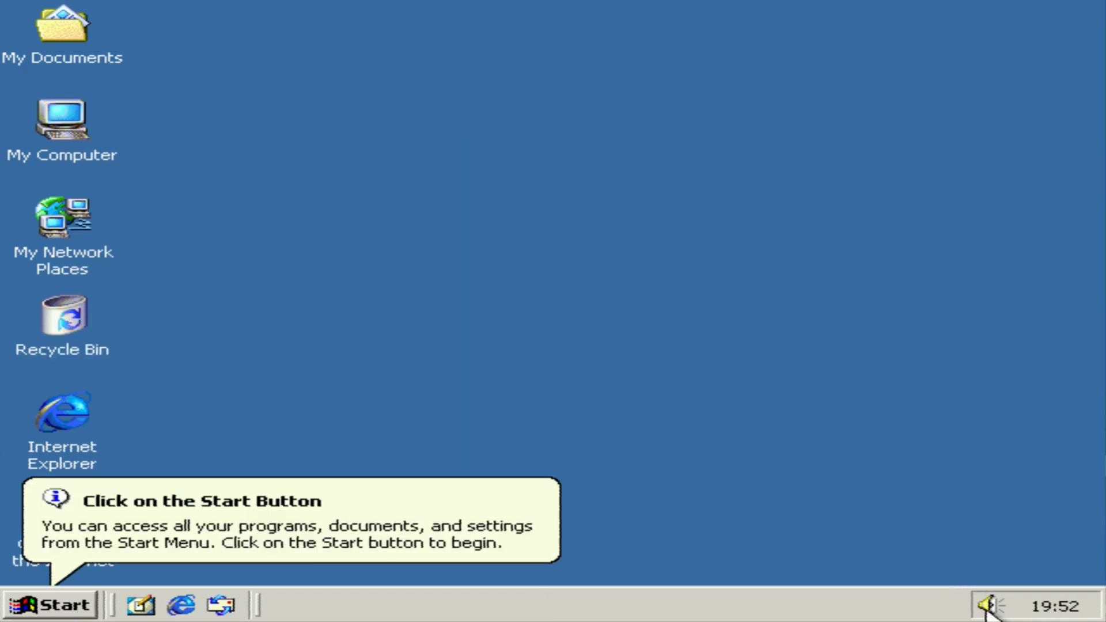
Raise the system volume to maximum and dismiss the Start button tip.
click(1003, 608)
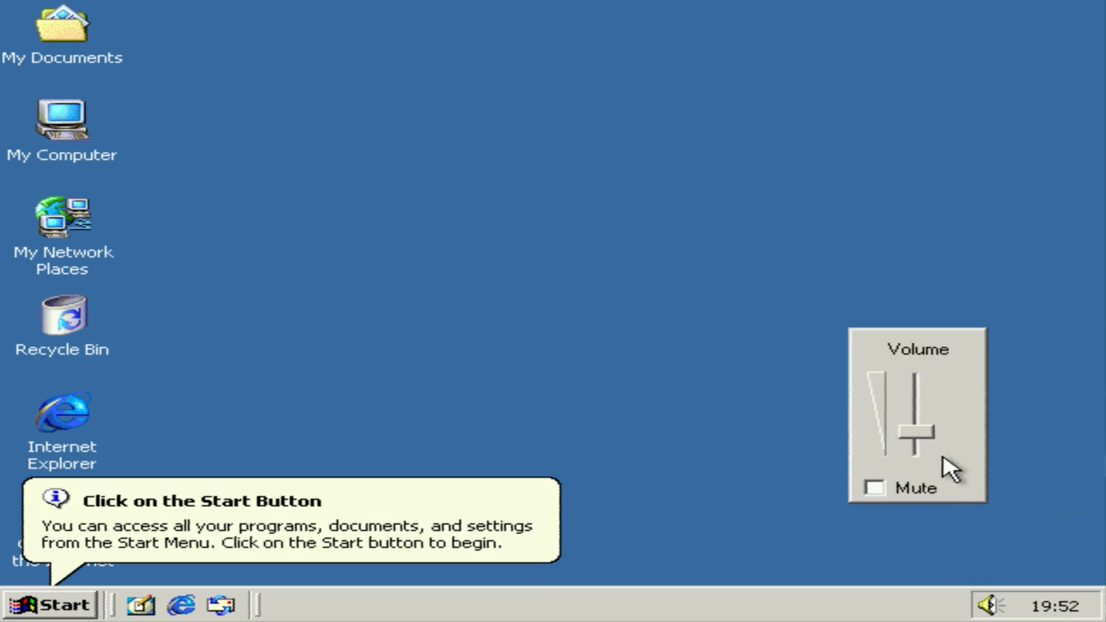
drag(916, 433, 895, 283)
click(894, 283)
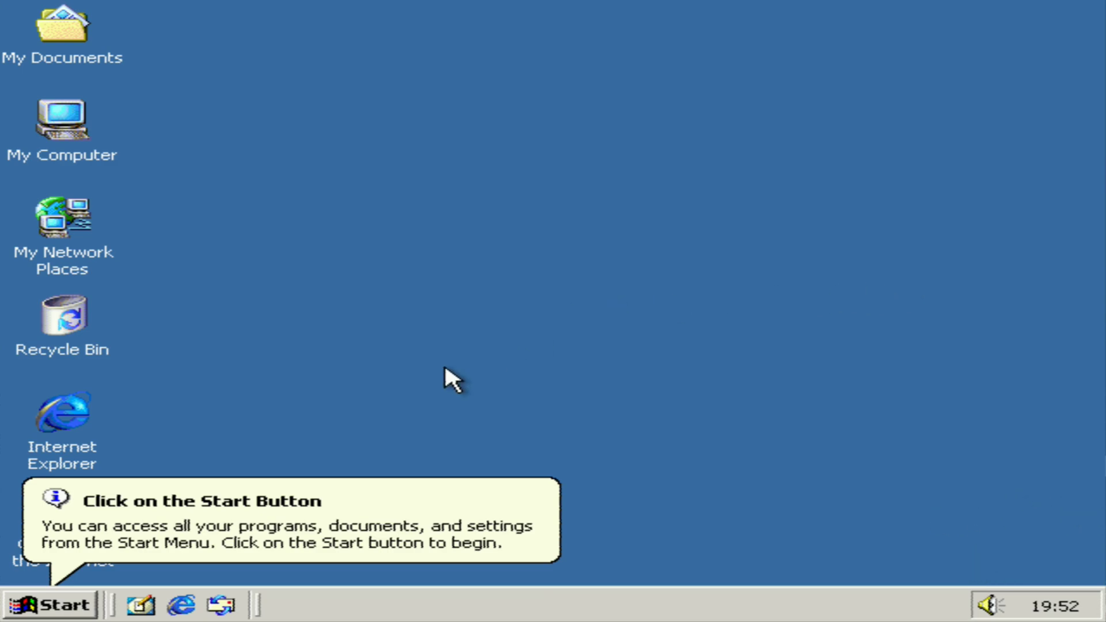
click(74, 508)
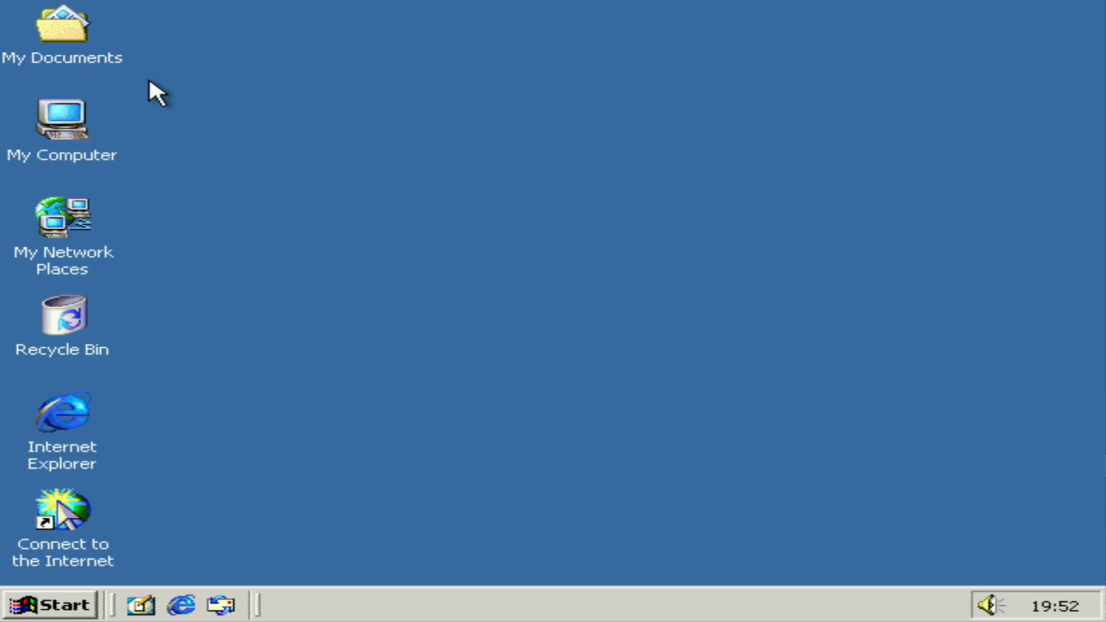
Open the system properties from My Computer and bring up Device Manager from the hardware settings.
double_click(81, 141)
right_click(705, 409)
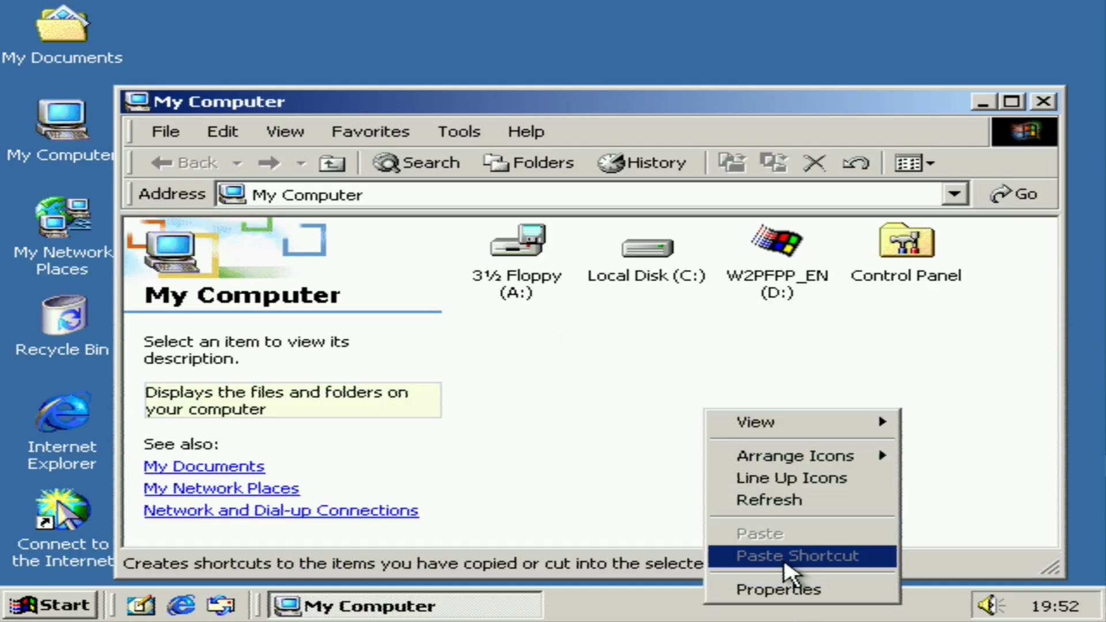
click(778, 588)
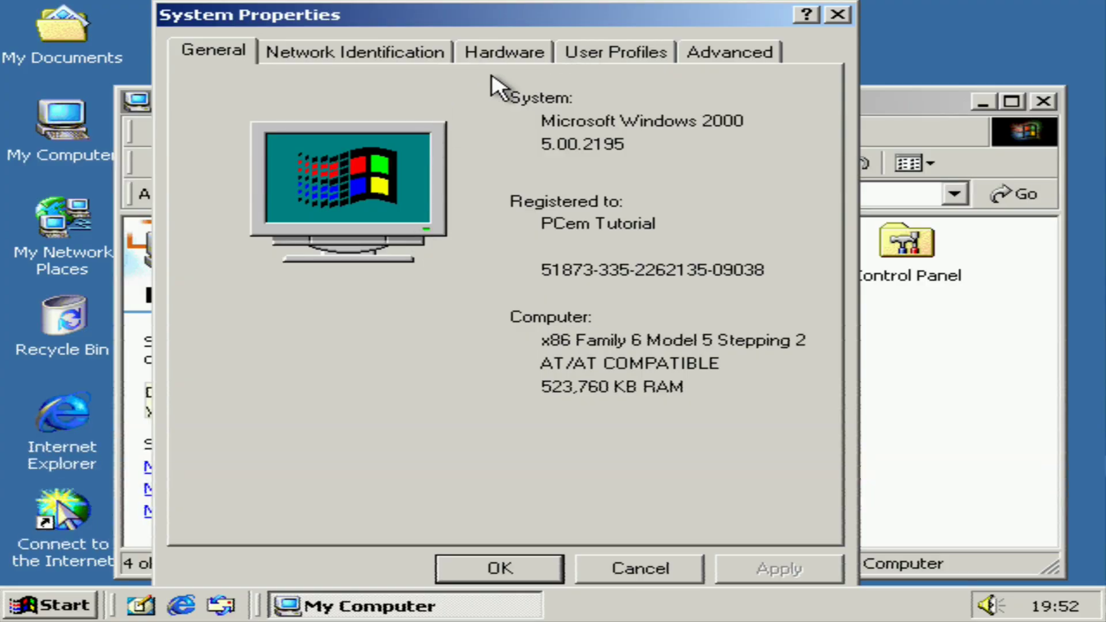
click(448, 52)
click(517, 62)
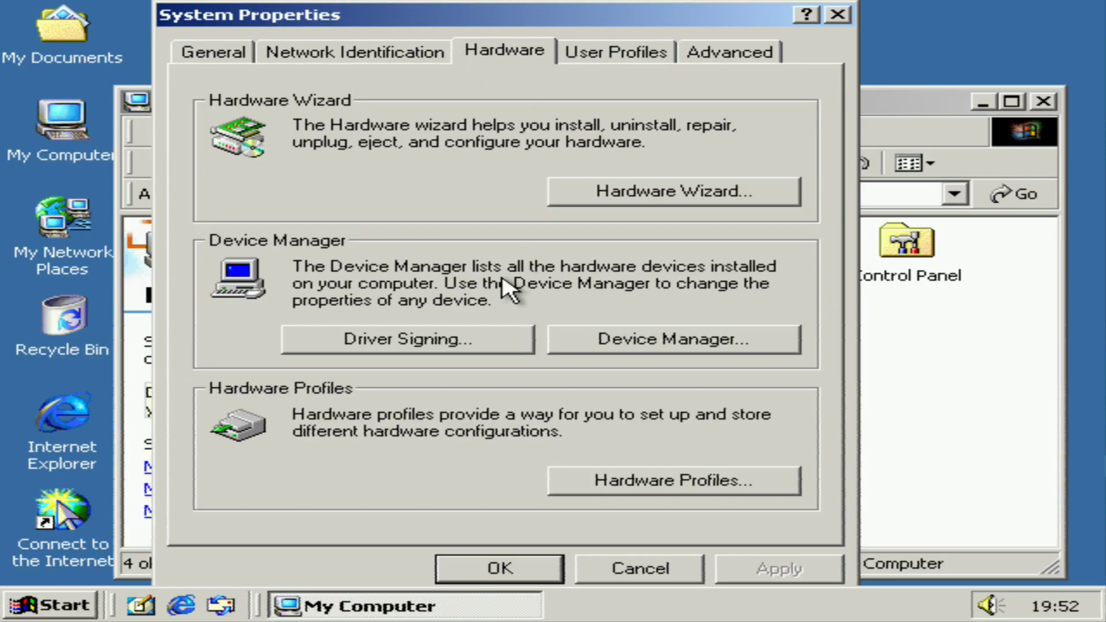
click(714, 353)
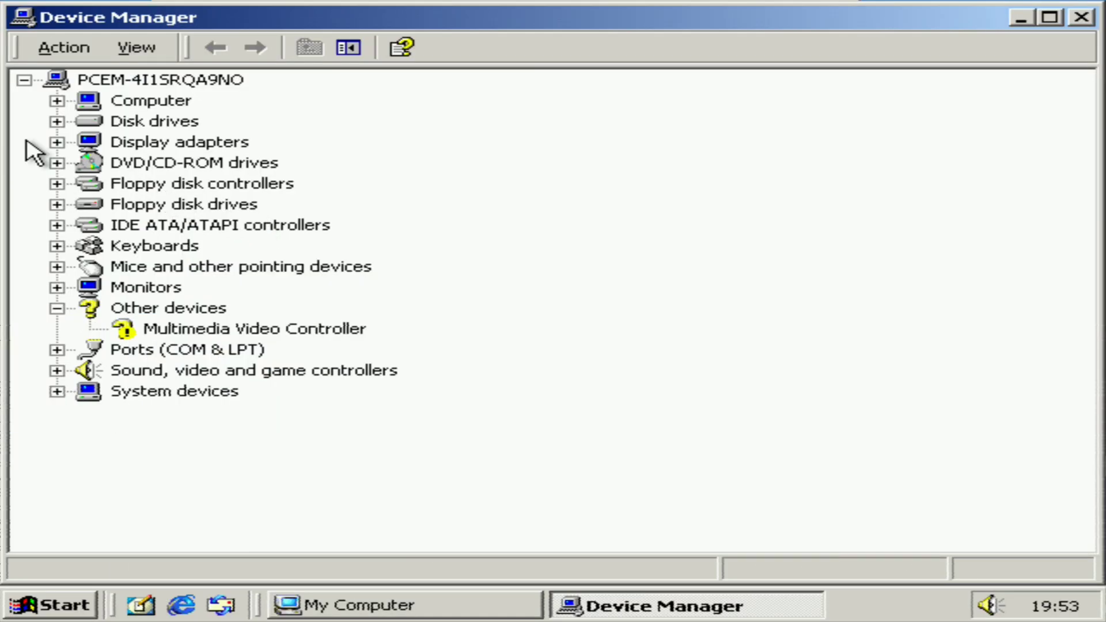
Inspect the display adapters and the Multimedia Video Controller's properties, and close Device Manager, System Properties and My Computer.
click(57, 142)
click(57, 142)
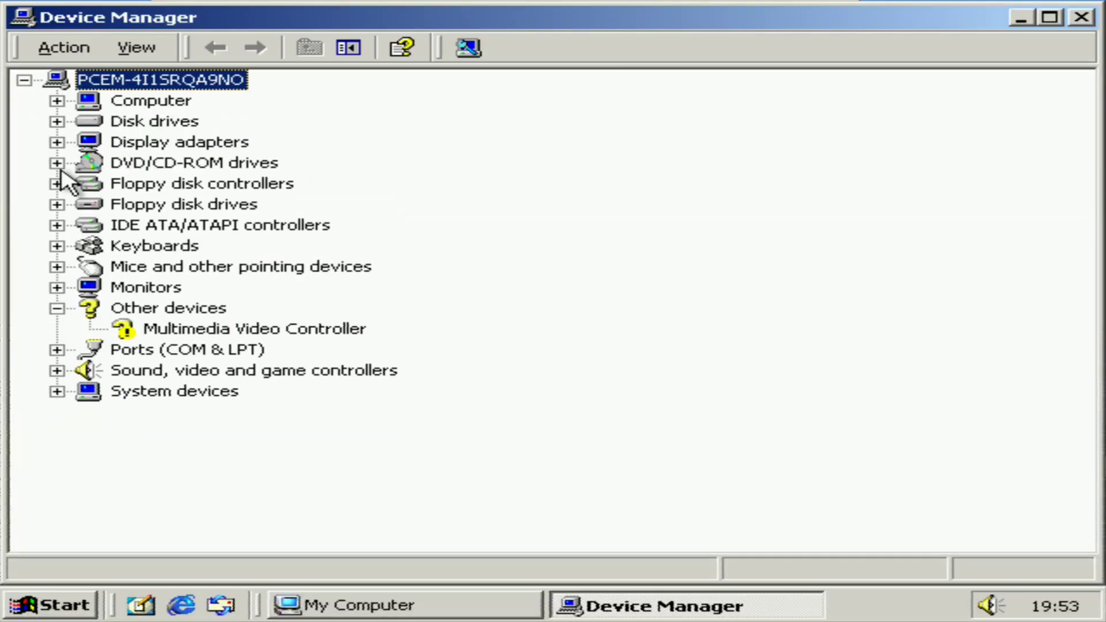
double_click(194, 330)
click(671, 557)
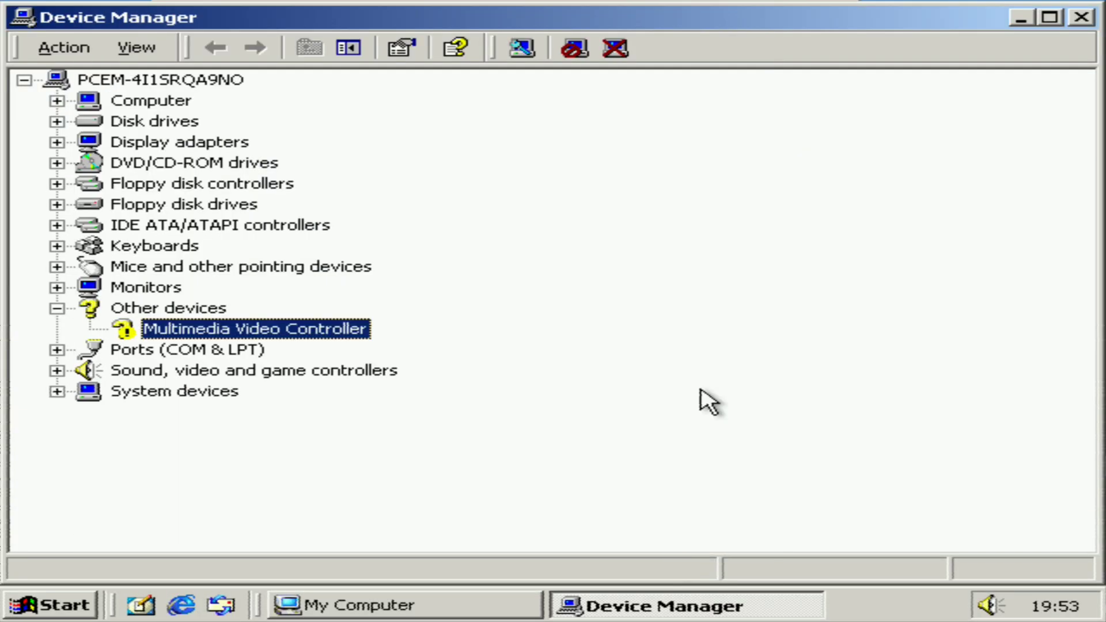
click(1084, 17)
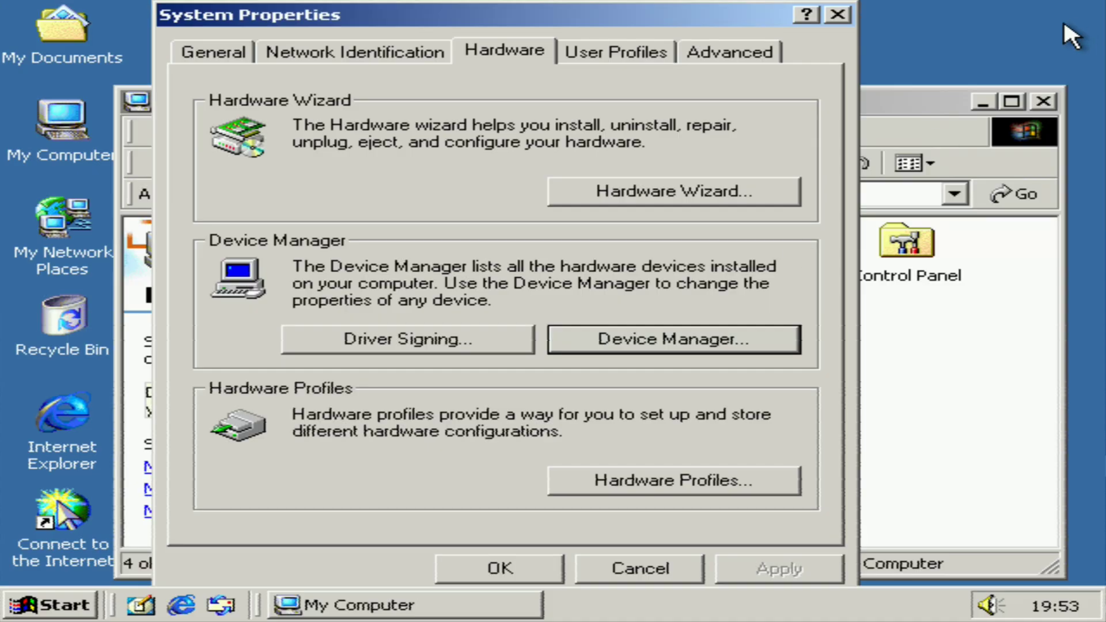
click(563, 552)
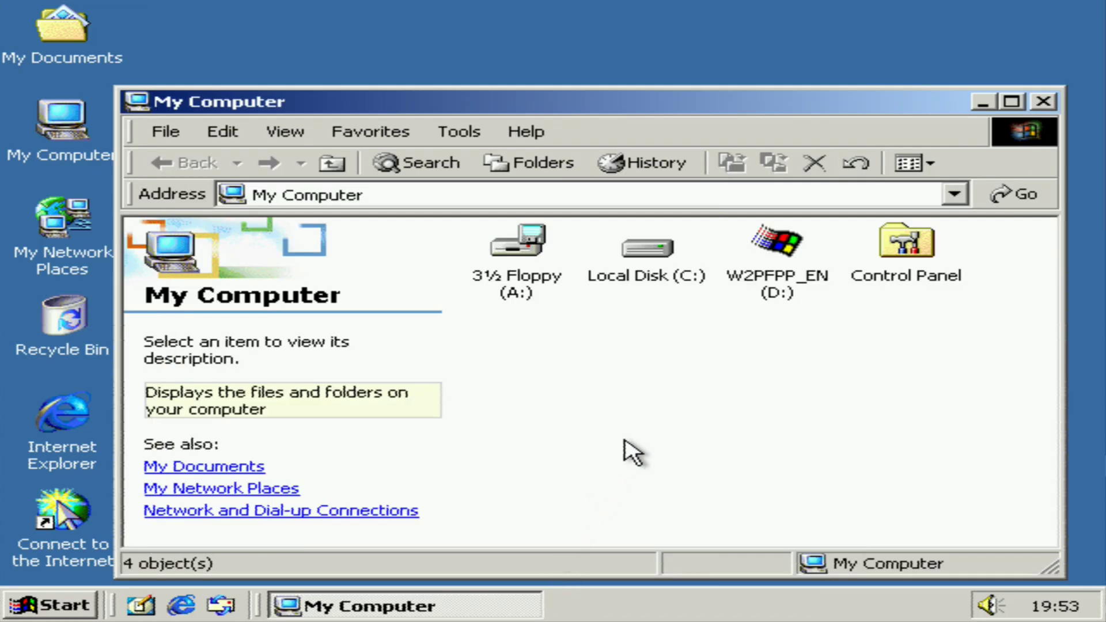
click(1043, 102)
click(756, 244)
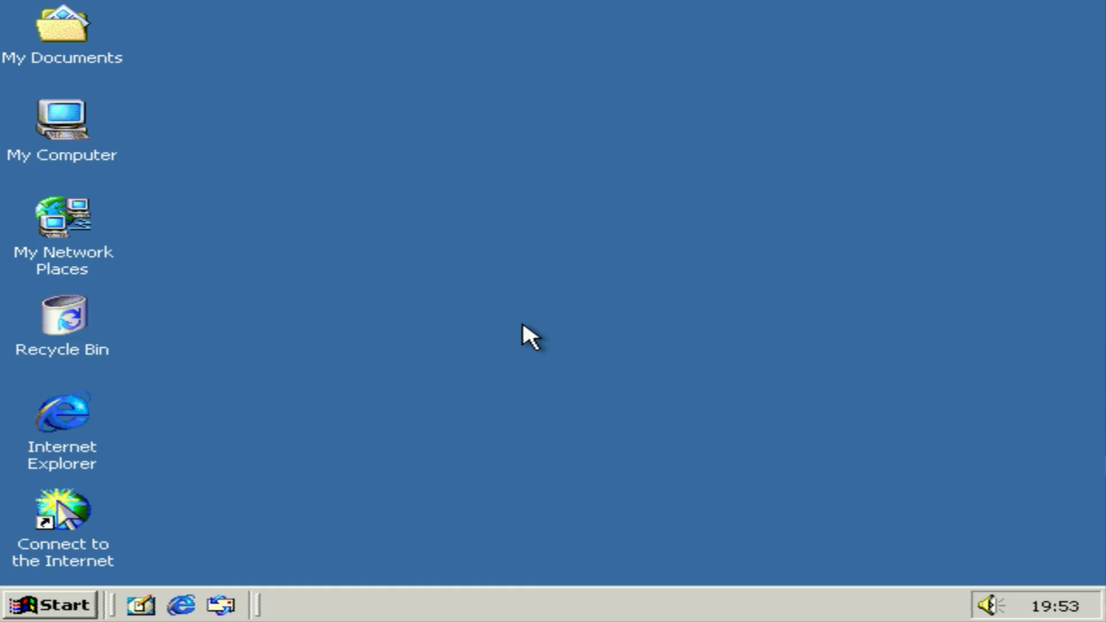